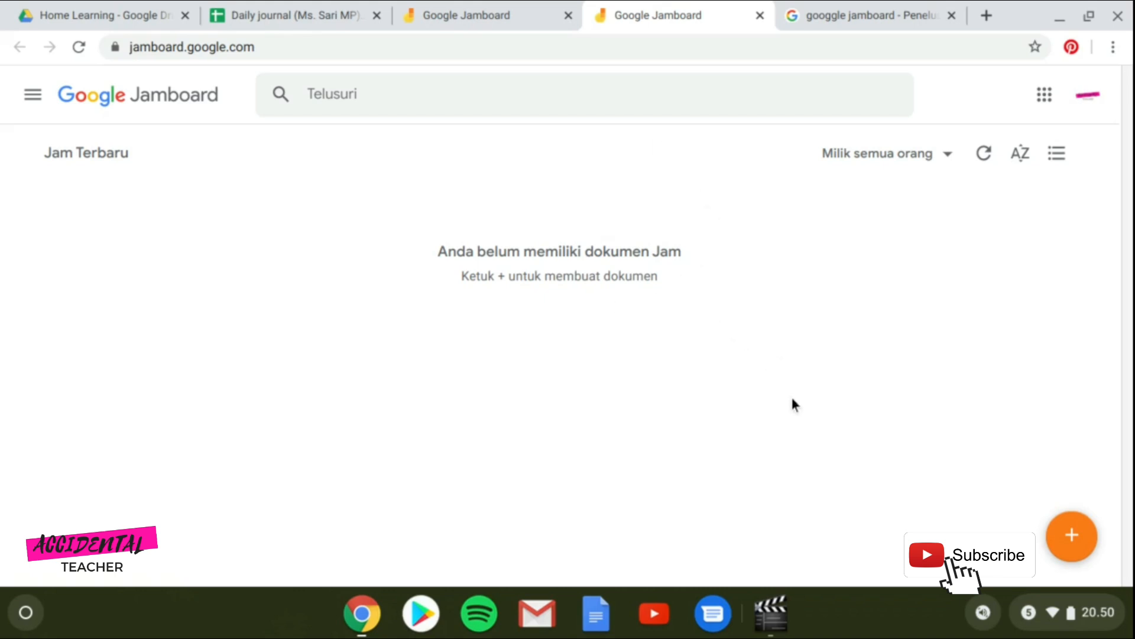
Create a new blank jam and rename it from 'Jam Tanpa Judul' to 'TRIAL'.
left_click(1071, 536)
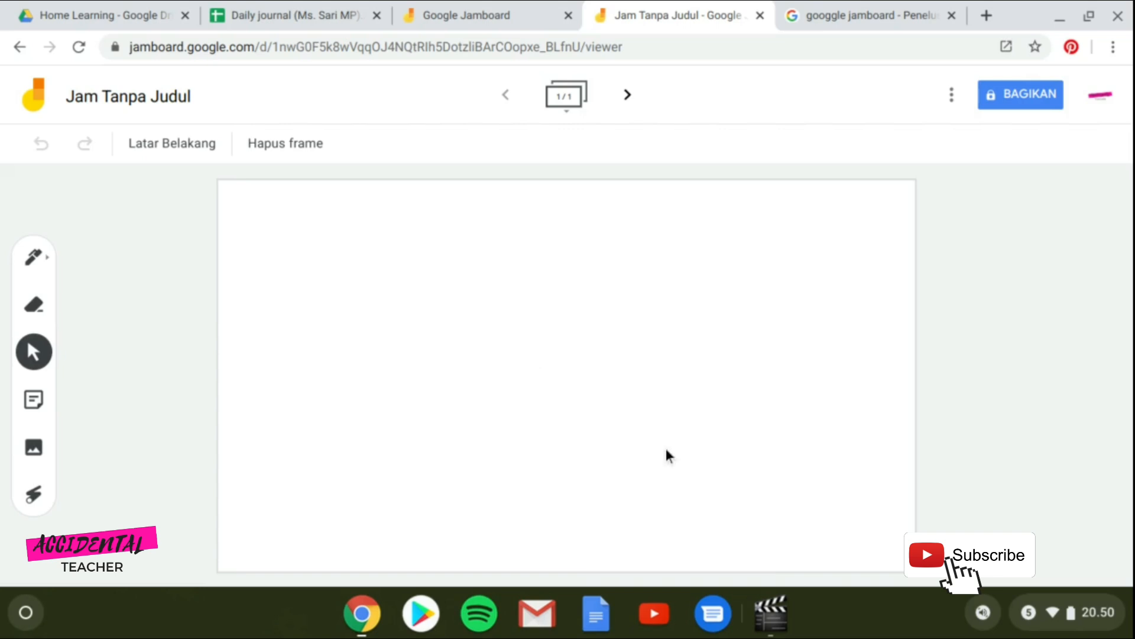
left_click(167, 98)
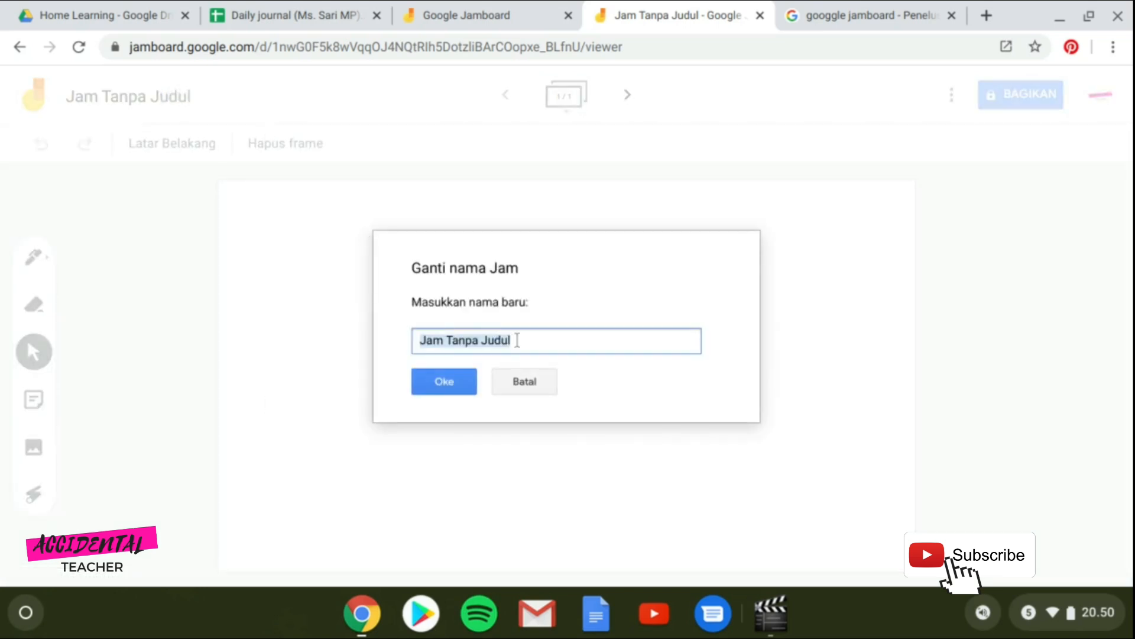
type("TRIA")
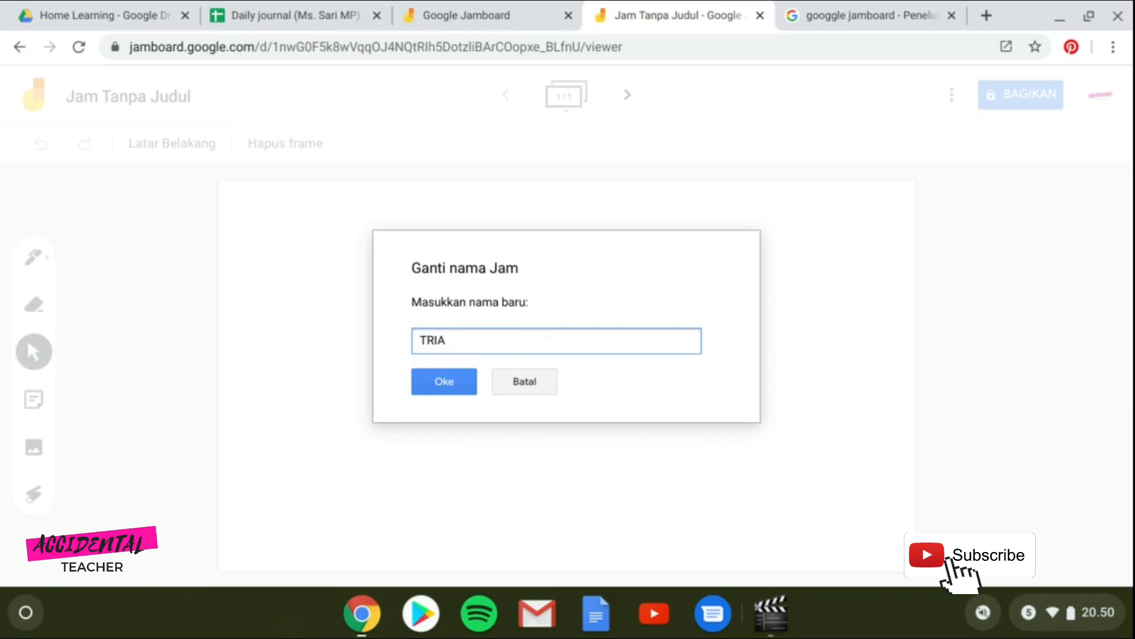
type("L")
left_click(437, 384)
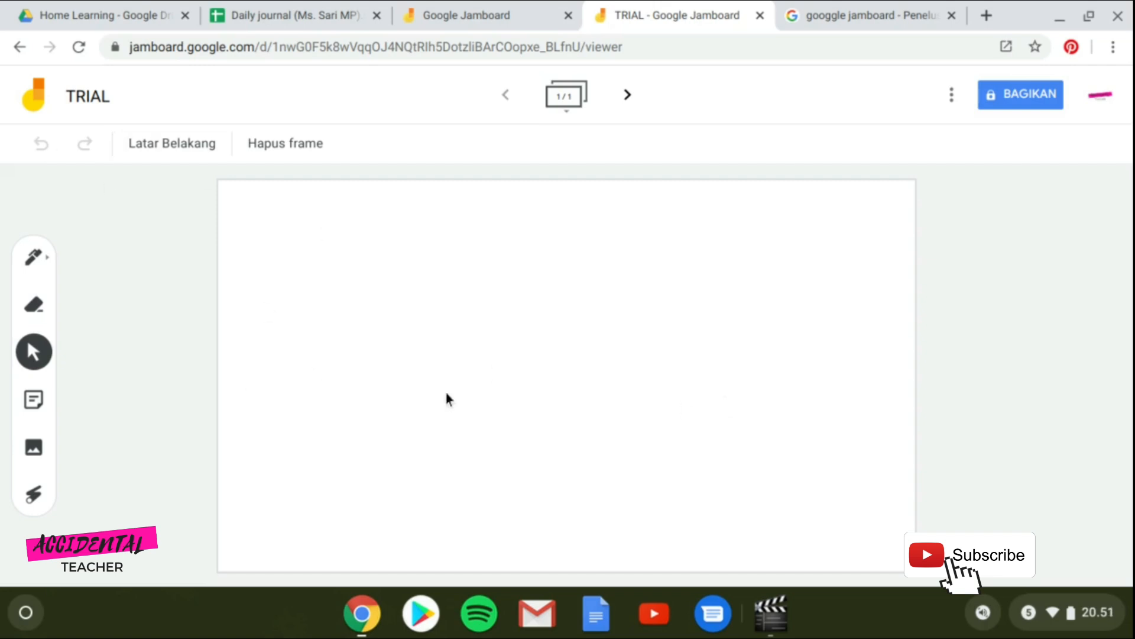
With the second pen type, handwrite 0, 8 and 7 in a row across the frame's top.
left_click(35, 261)
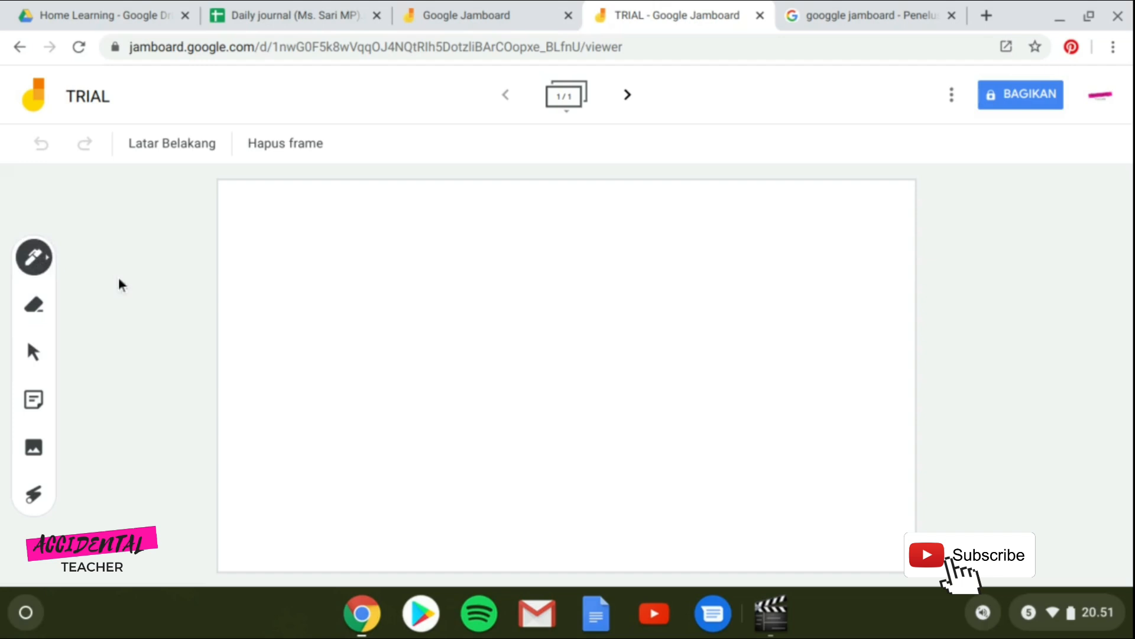
left_click(49, 265)
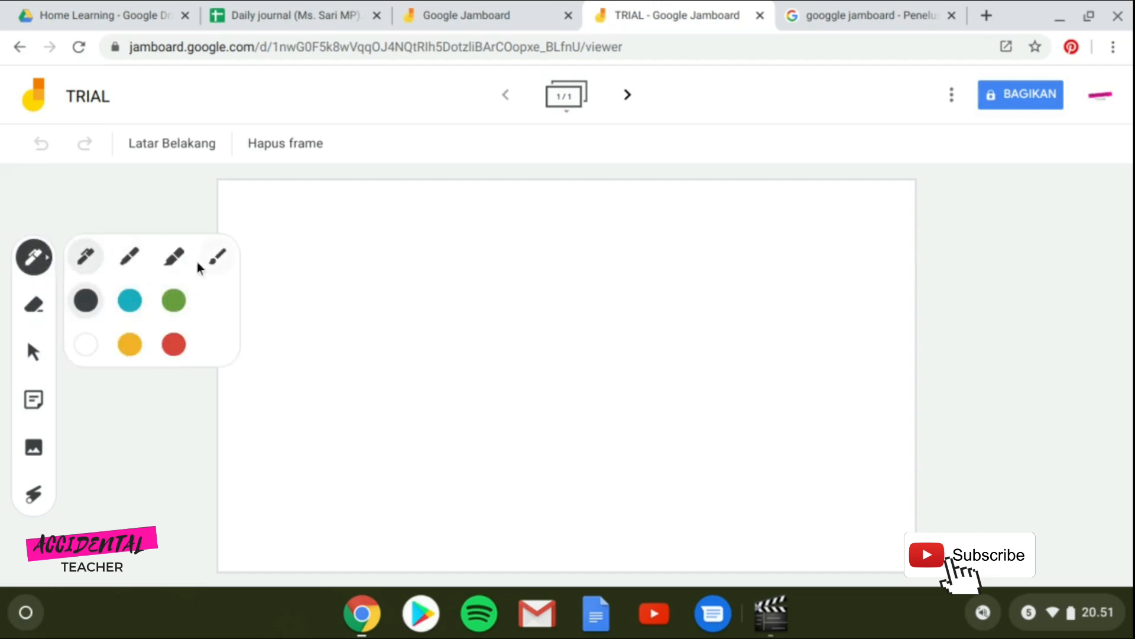
left_click(129, 255)
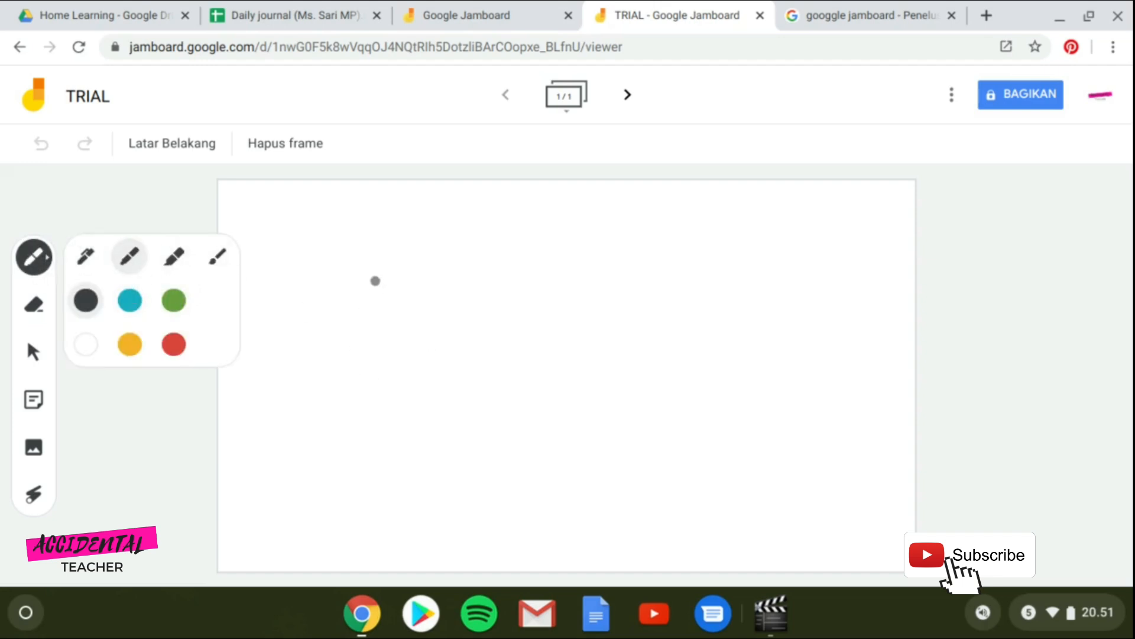
mouse_move(366, 254)
left_mouse_down()
mouse_move(378, 302)
mouse_move(366, 255)
left_mouse_up()
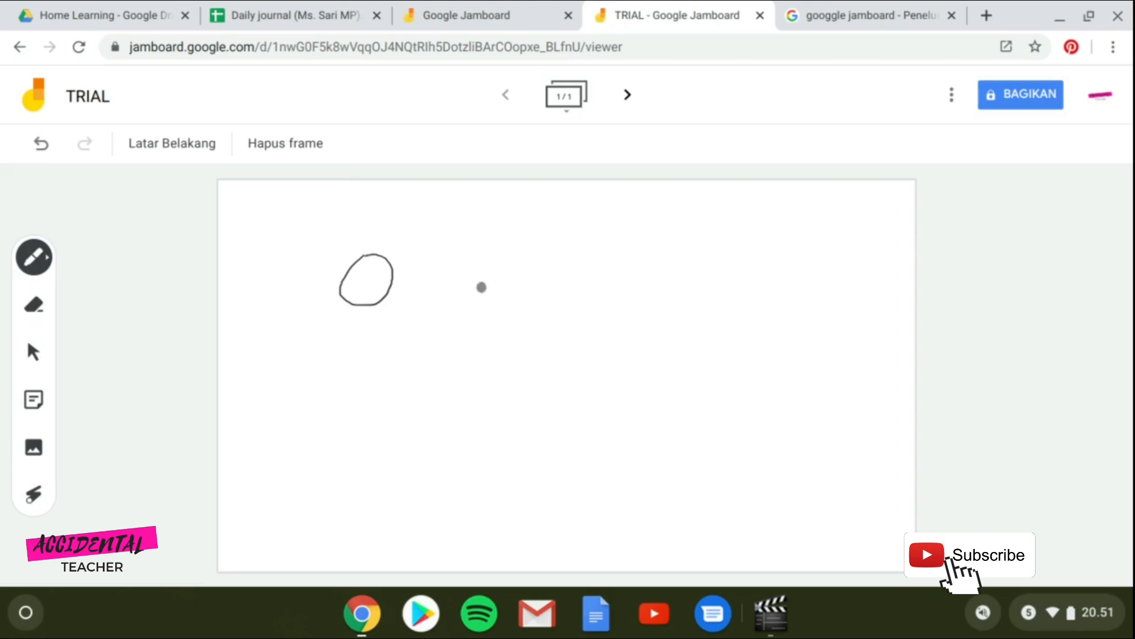
mouse_move(473, 285)
left_mouse_down()
mouse_move(458, 323)
mouse_move(462, 247)
mouse_move(480, 273)
left_mouse_up()
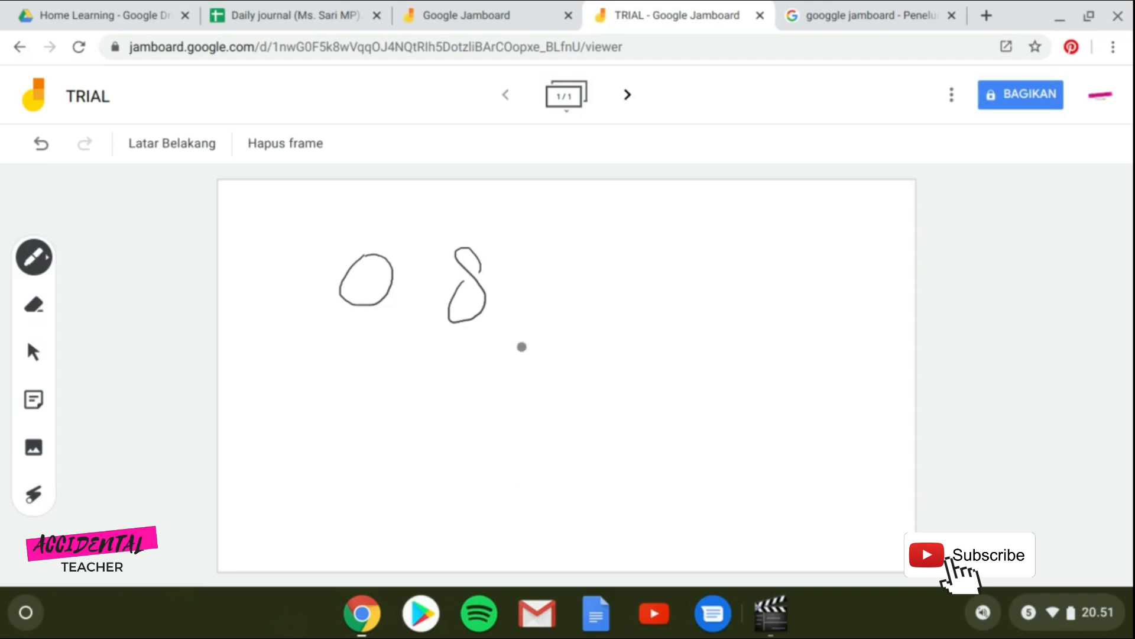
left_click_drag(542, 264, 535, 330)
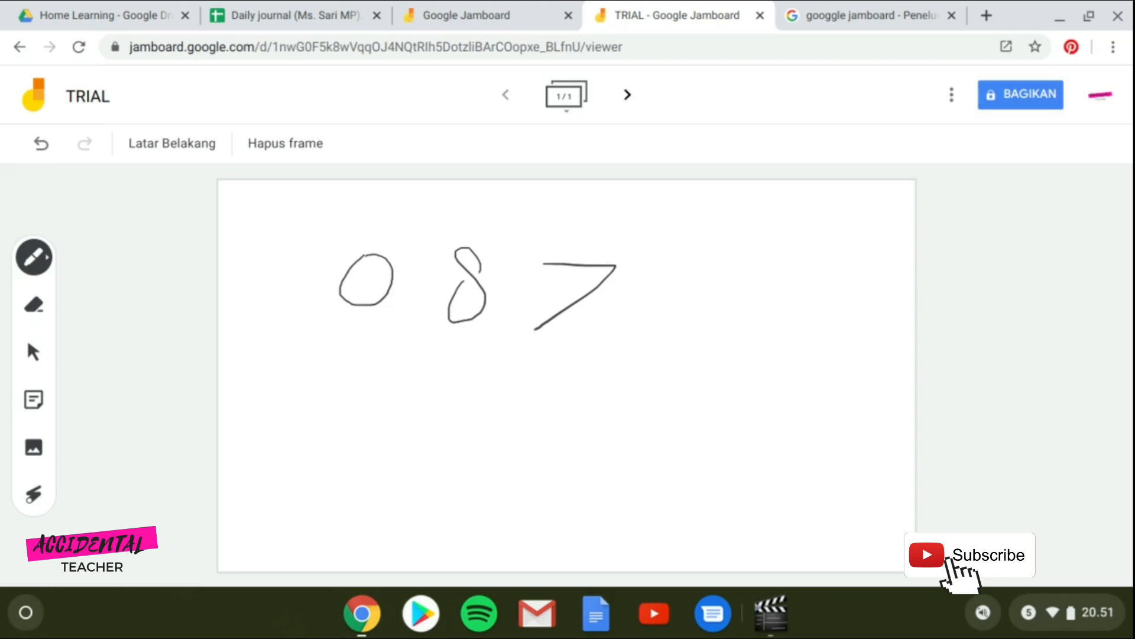
Erase the drawn 0 and the upper loop of the 8, keeping the 7.
left_click(31, 307)
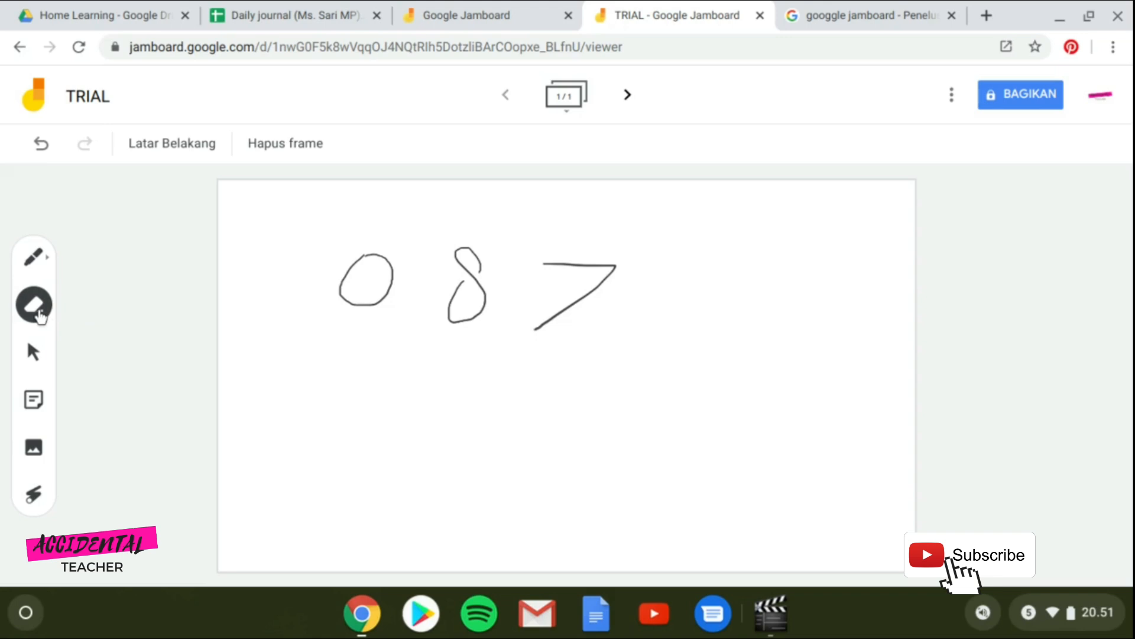
mouse_move(383, 258)
left_mouse_down()
mouse_move(320, 272)
mouse_move(356, 261)
mouse_move(331, 292)
mouse_move(360, 272)
mouse_move(425, 288)
mouse_move(347, 307)
mouse_move(463, 263)
mouse_move(451, 291)
mouse_move(459, 261)
left_mouse_up()
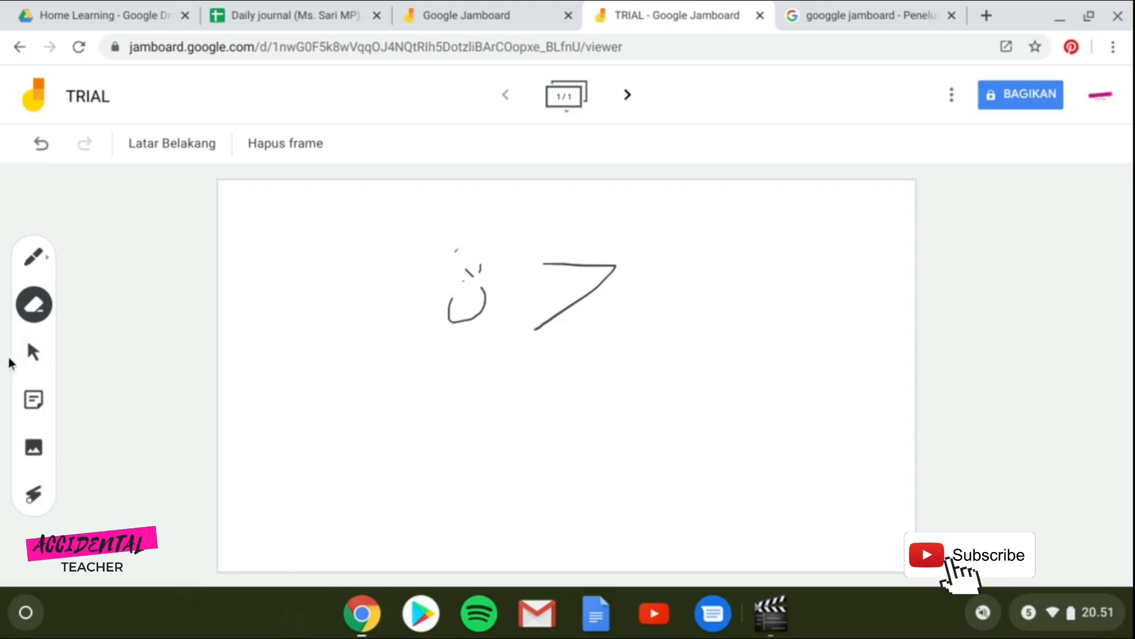
left_click(34, 351)
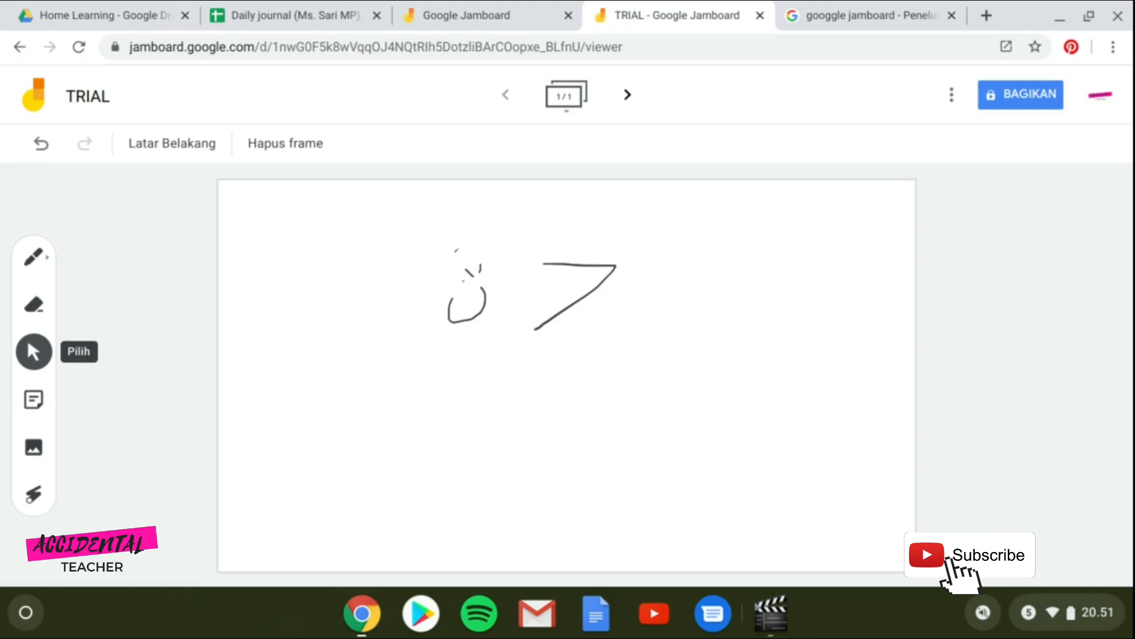
Add a yellow sticky note reading 'ini penting' and move it just right of the 7.
left_click(34, 402)
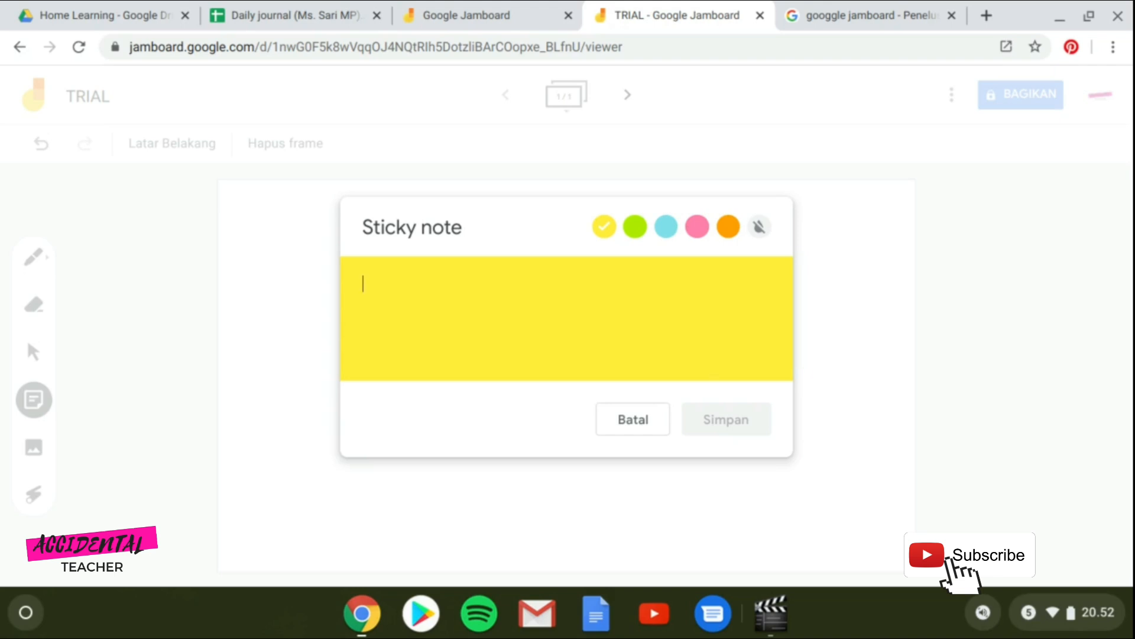
type("ini pent")
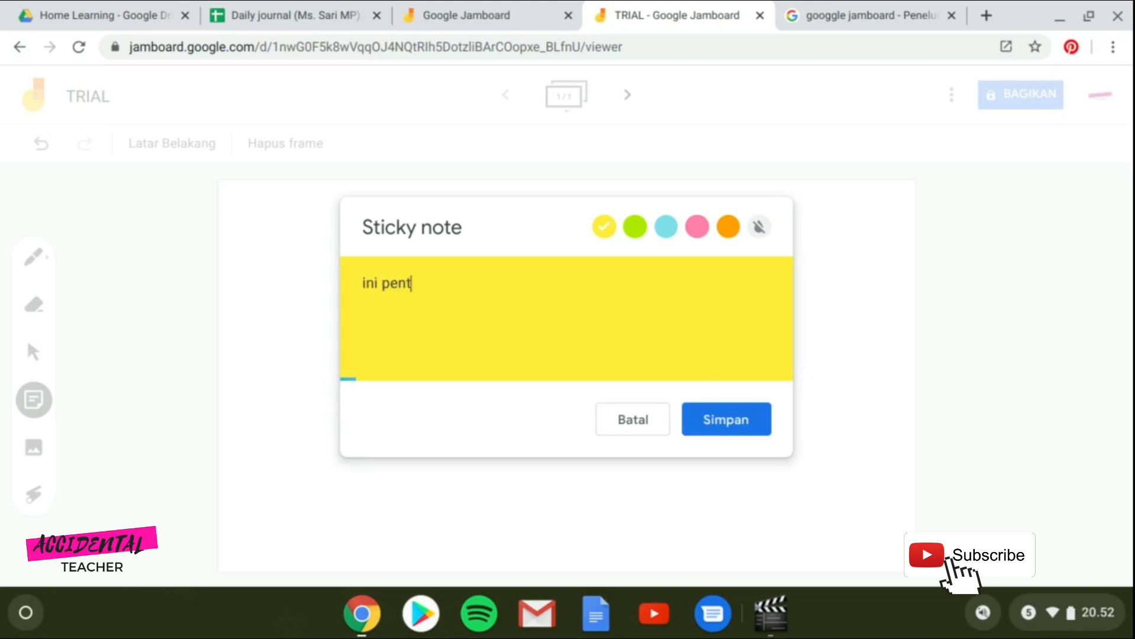
type("ing")
left_click(754, 417)
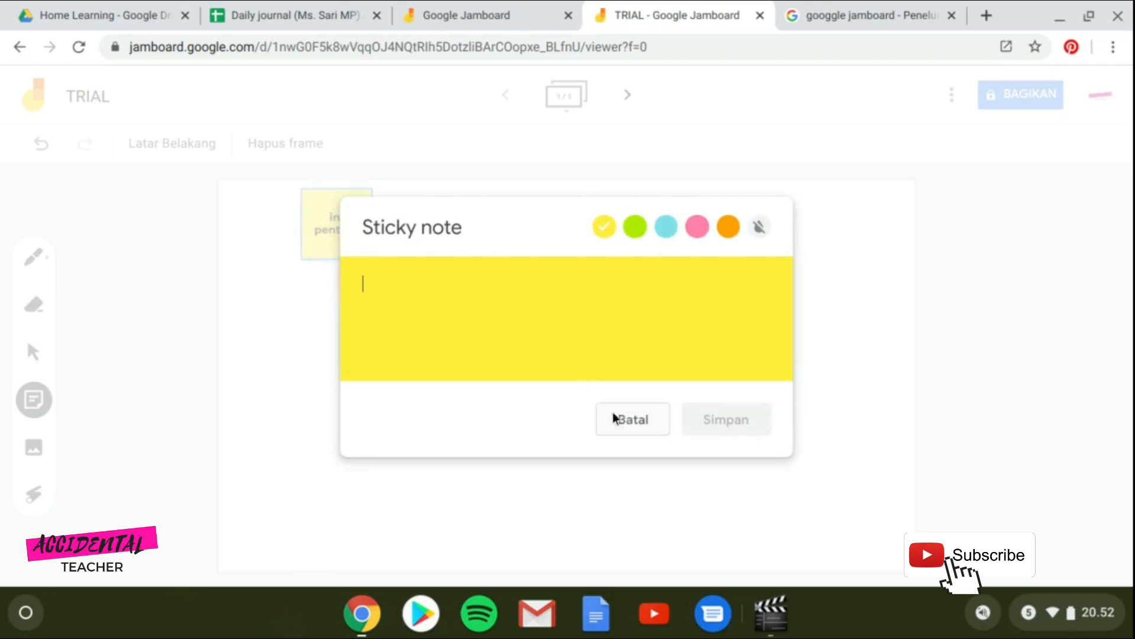
left_click(828, 281)
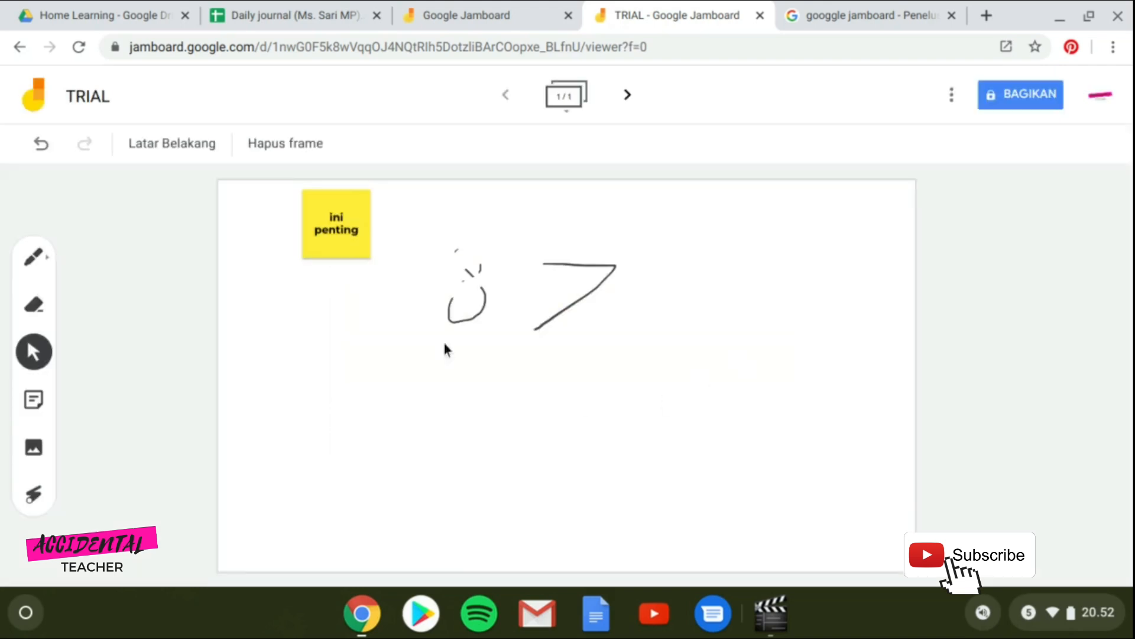
mouse_move(361, 230)
left_mouse_down()
mouse_move(373, 256)
mouse_move(690, 241)
mouse_move(677, 240)
left_mouse_up()
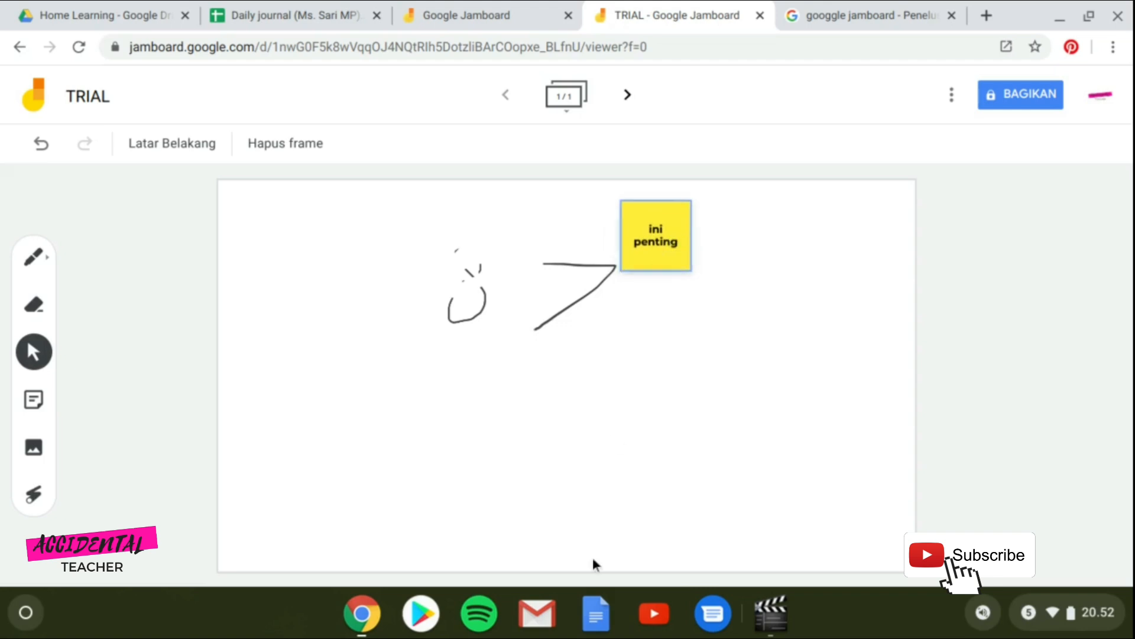
Search Google images for 'cat' and insert the orange cat photo onto the frame.
left_click(37, 453)
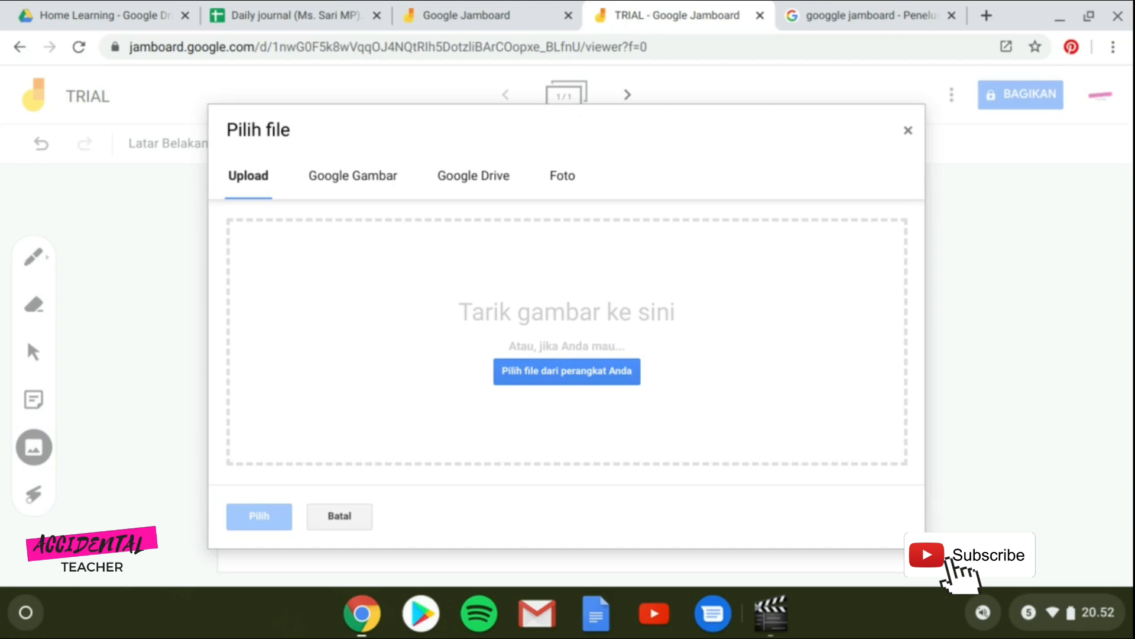
left_click(562, 175)
left_click(388, 188)
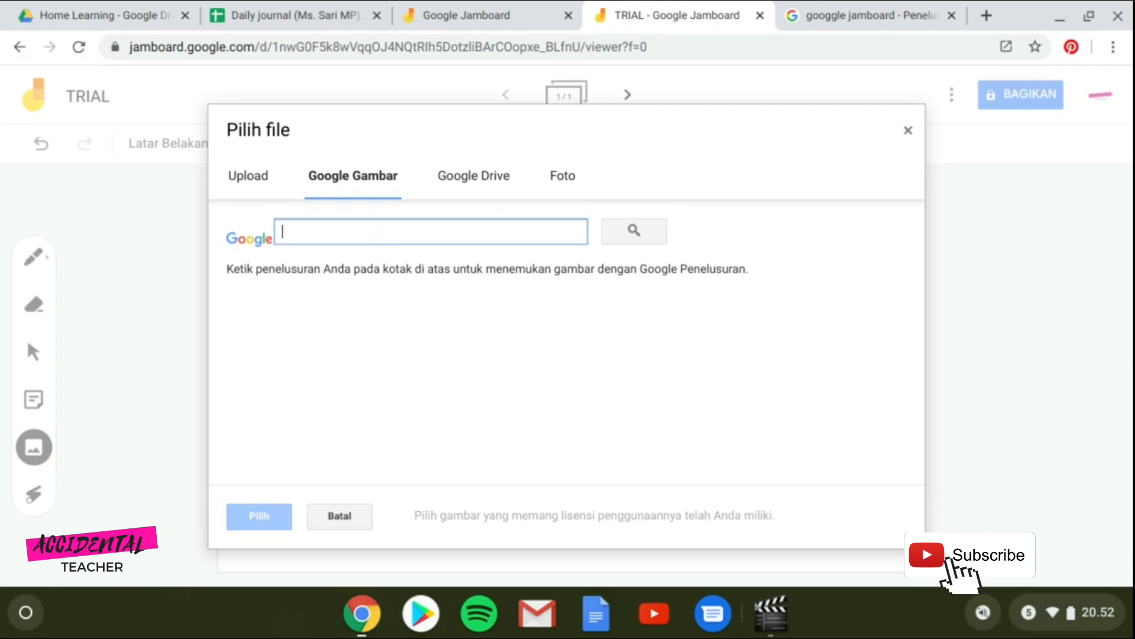
type("cat")
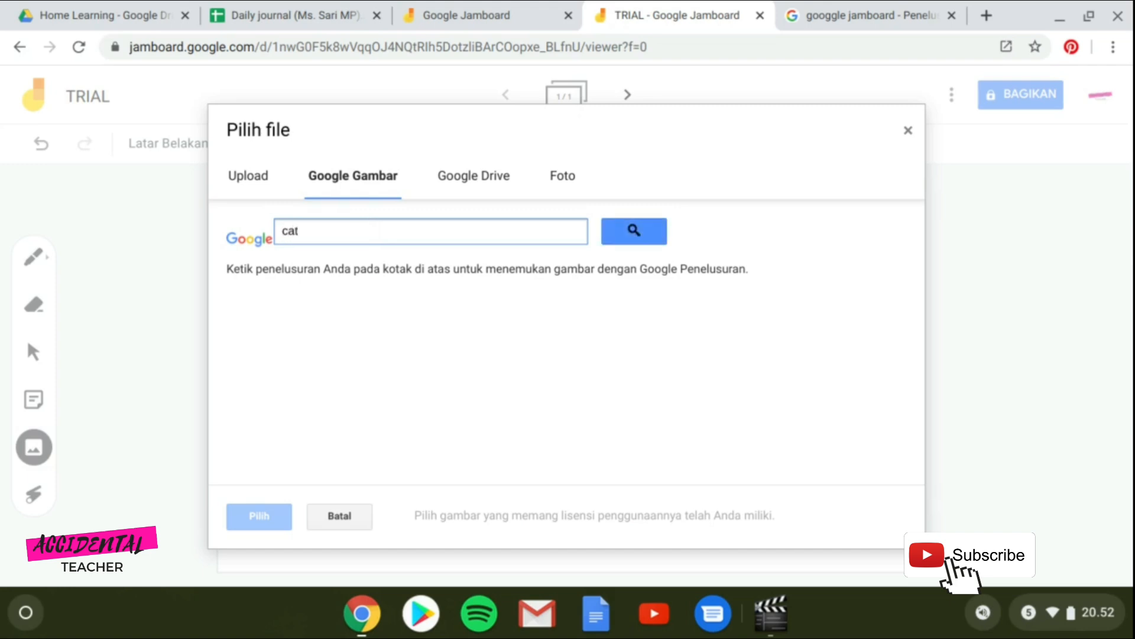
left_click(660, 234)
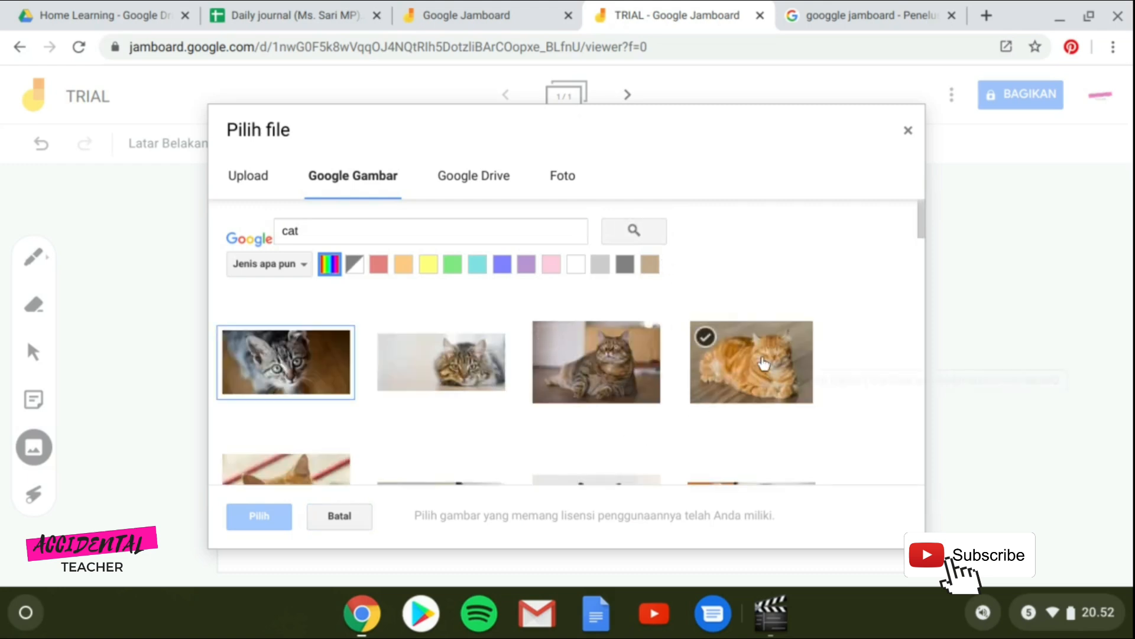
left_click(712, 400)
left_click(287, 514)
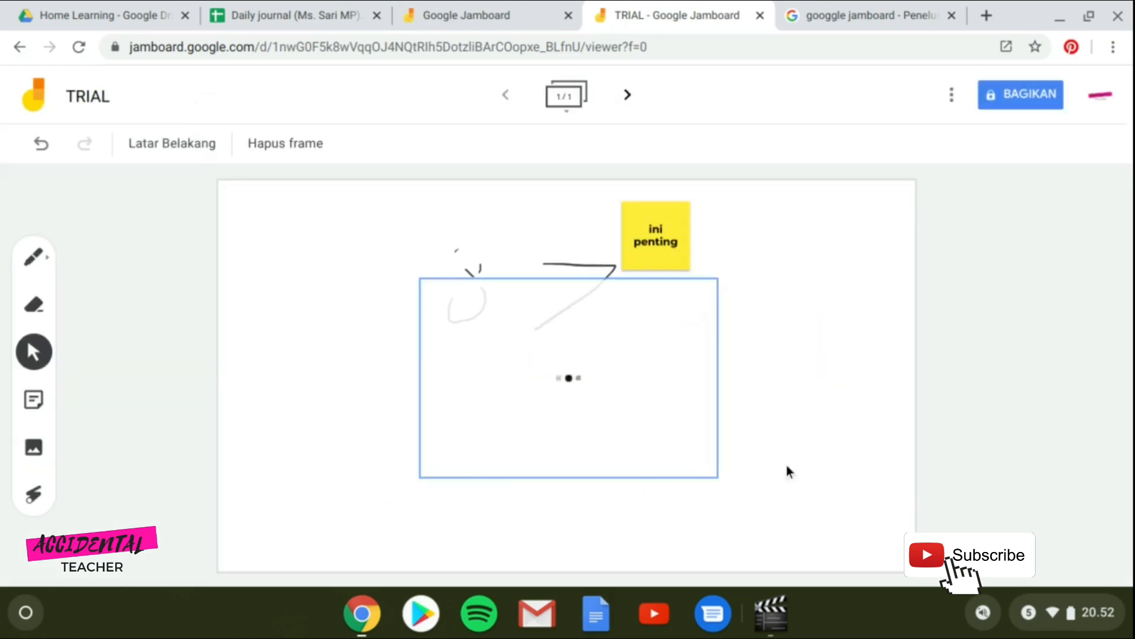
Shrink the cat photo and position it at the upper left of the frame.
mouse_move(712, 322)
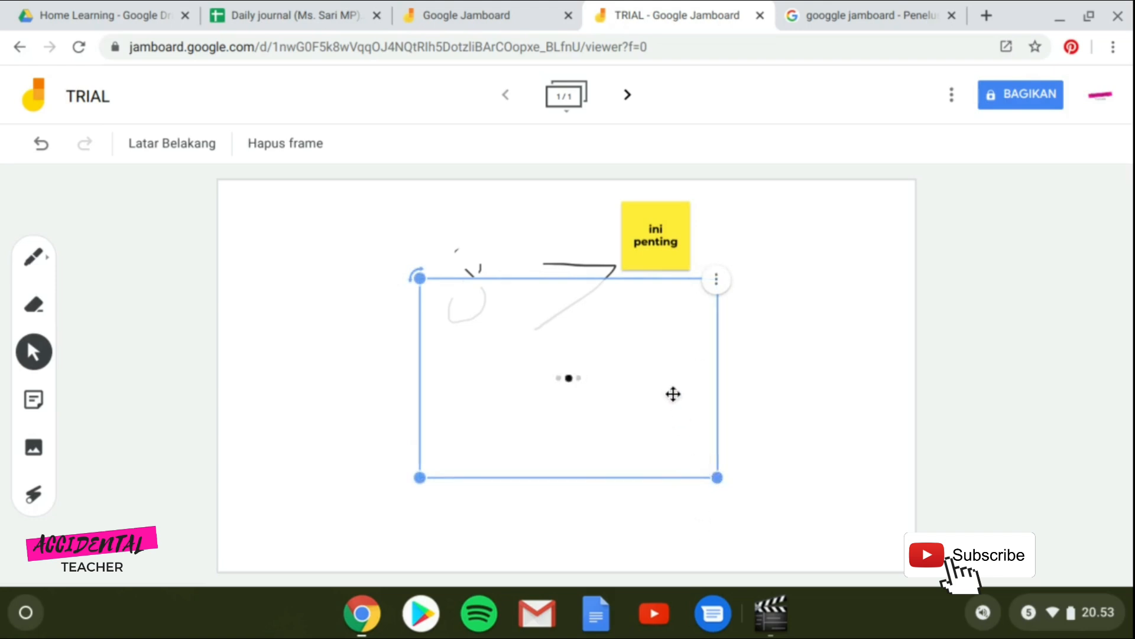
left_click_drag(664, 392, 535, 431)
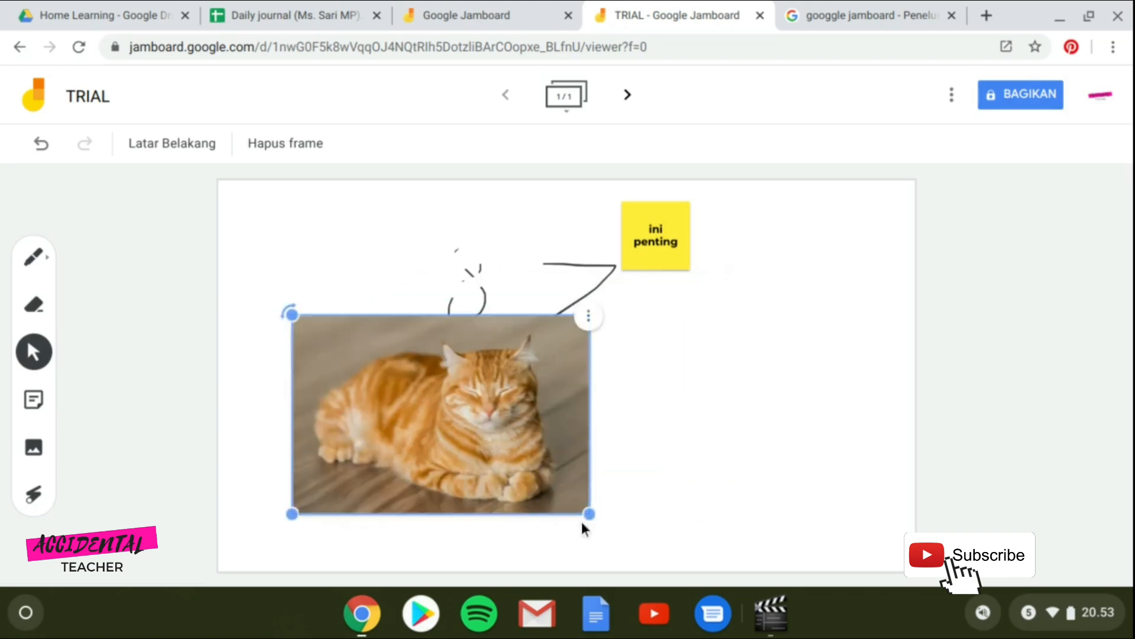
left_click_drag(590, 514, 444, 416)
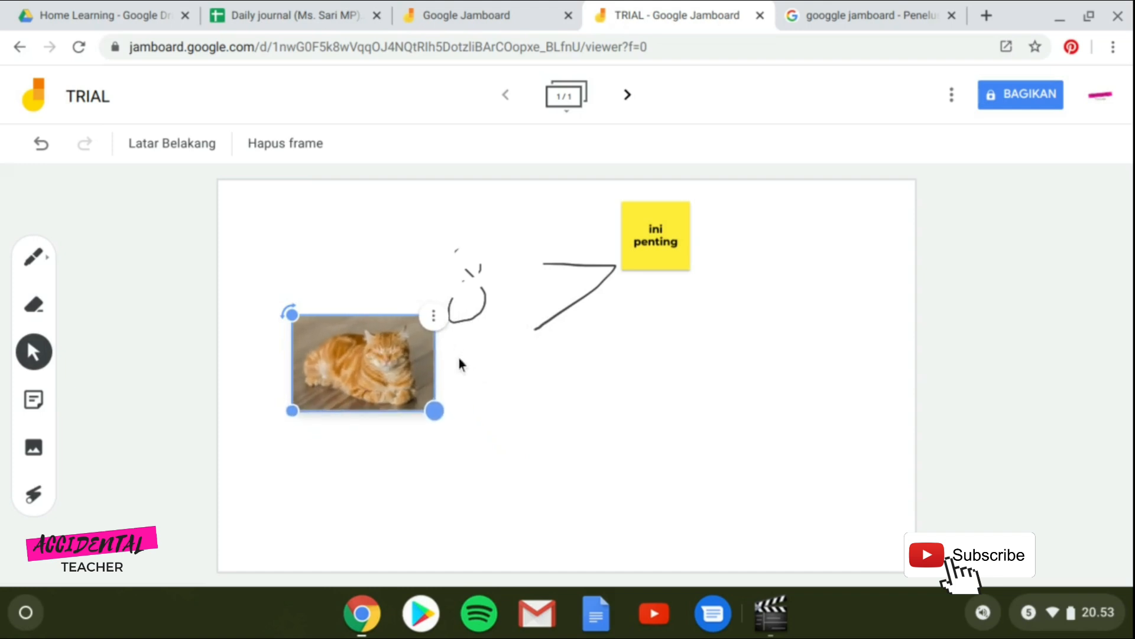
left_click_drag(357, 373, 331, 286)
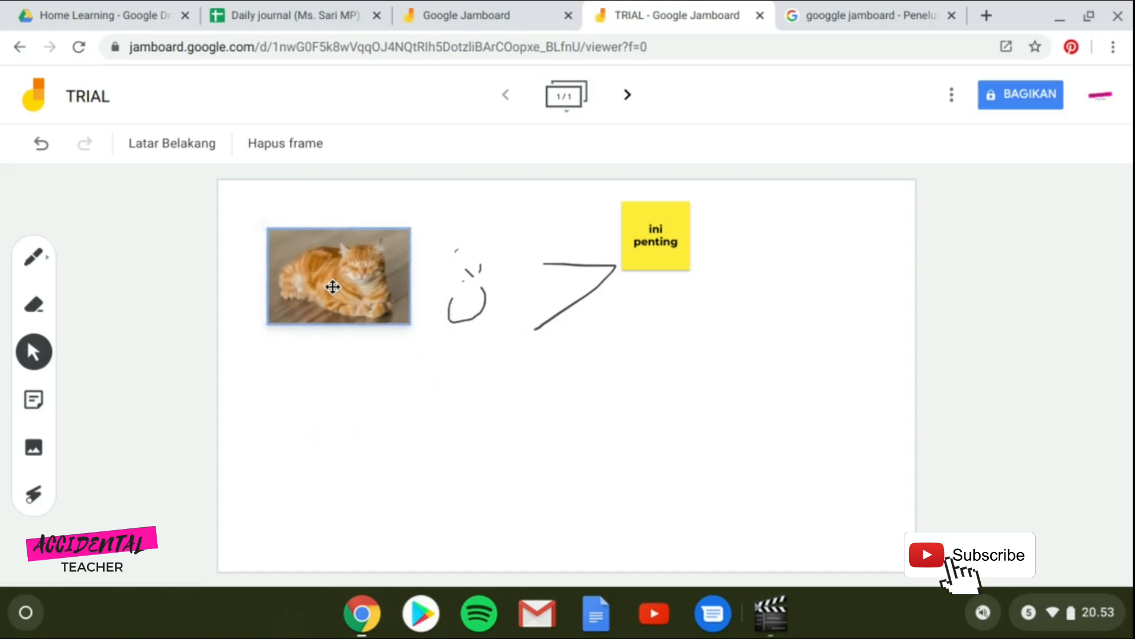
Add a pink sticky note reading 'kucing oranye' overlapping the cat photo's lower-left corner.
left_click(34, 400)
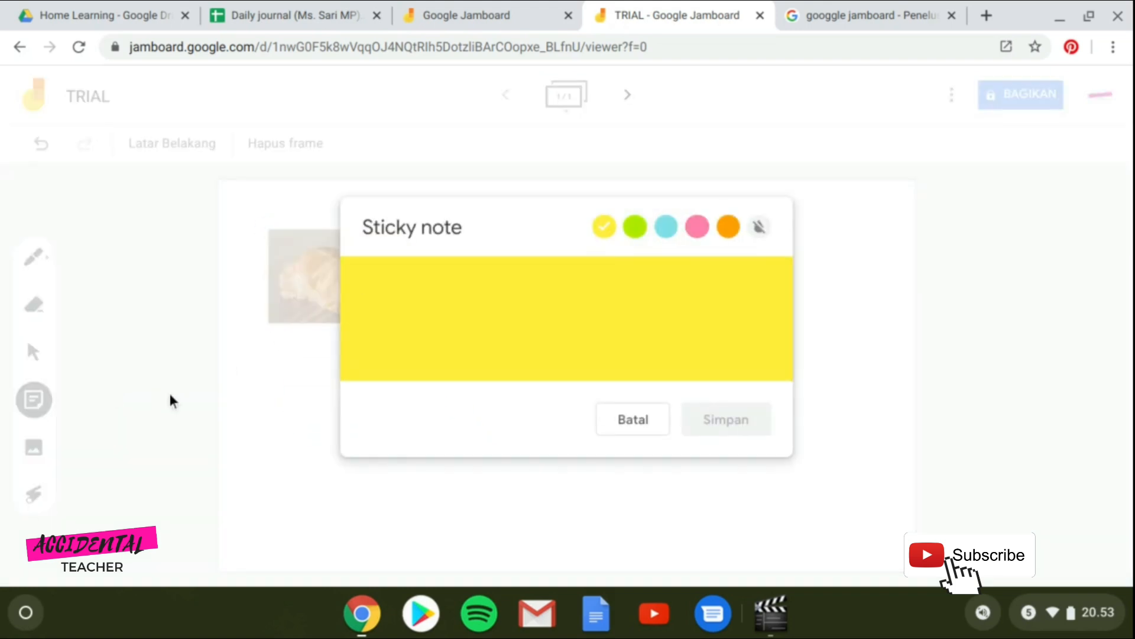
left_click(697, 225)
type("ku")
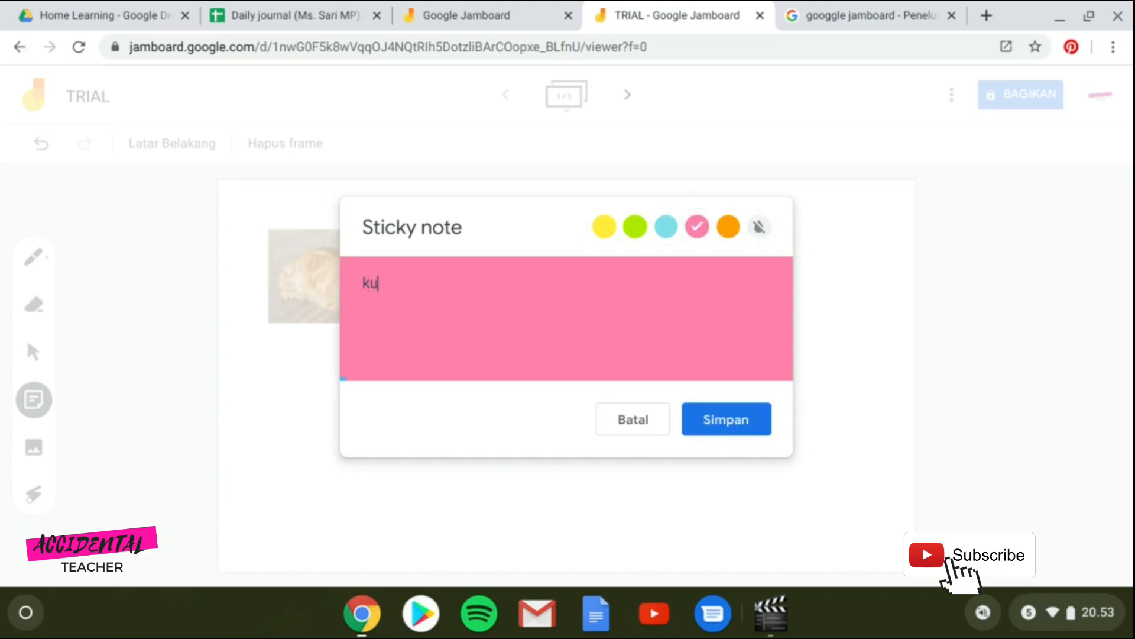
type("cing oren")
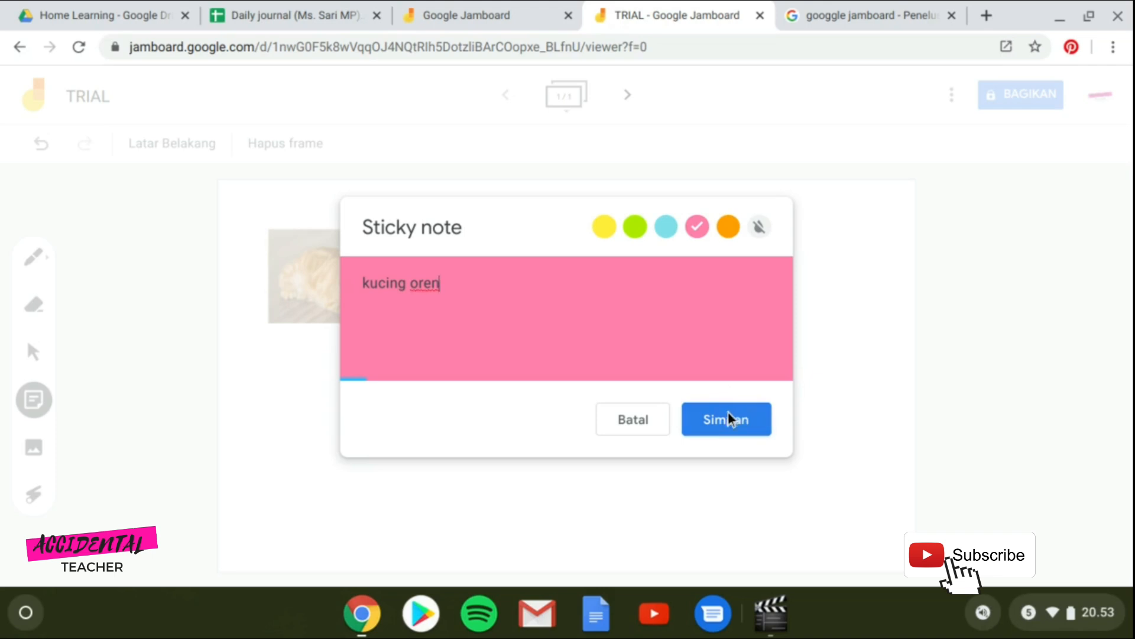
key("BackSpace")
key("BackSpace")
key("BackSpace")
key("BackSpace")
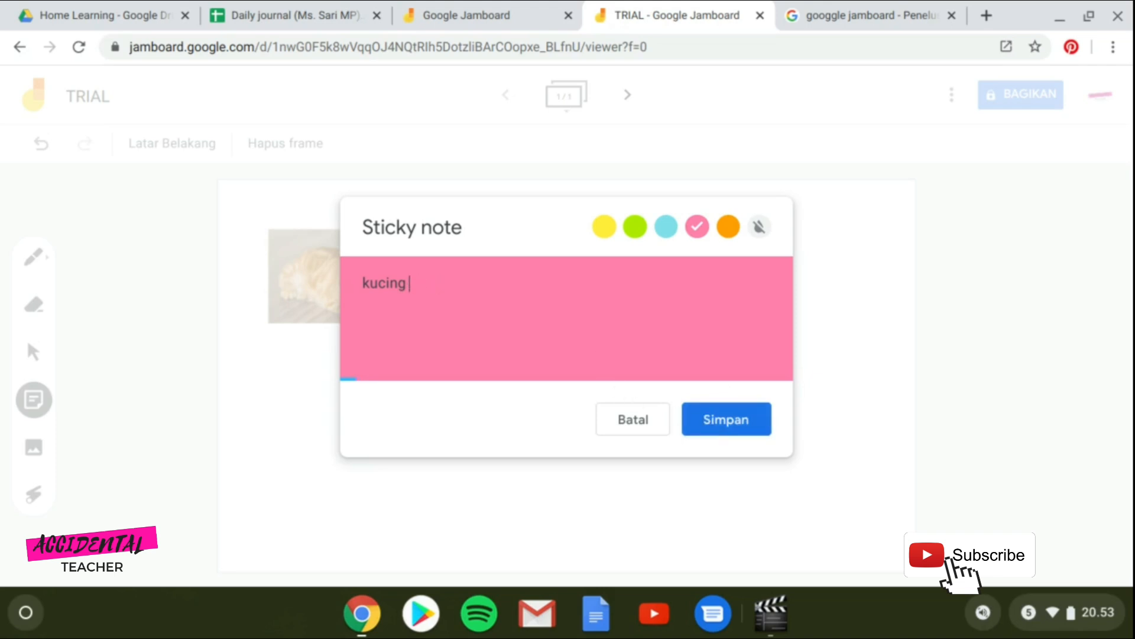
type("oranye")
left_click(719, 420)
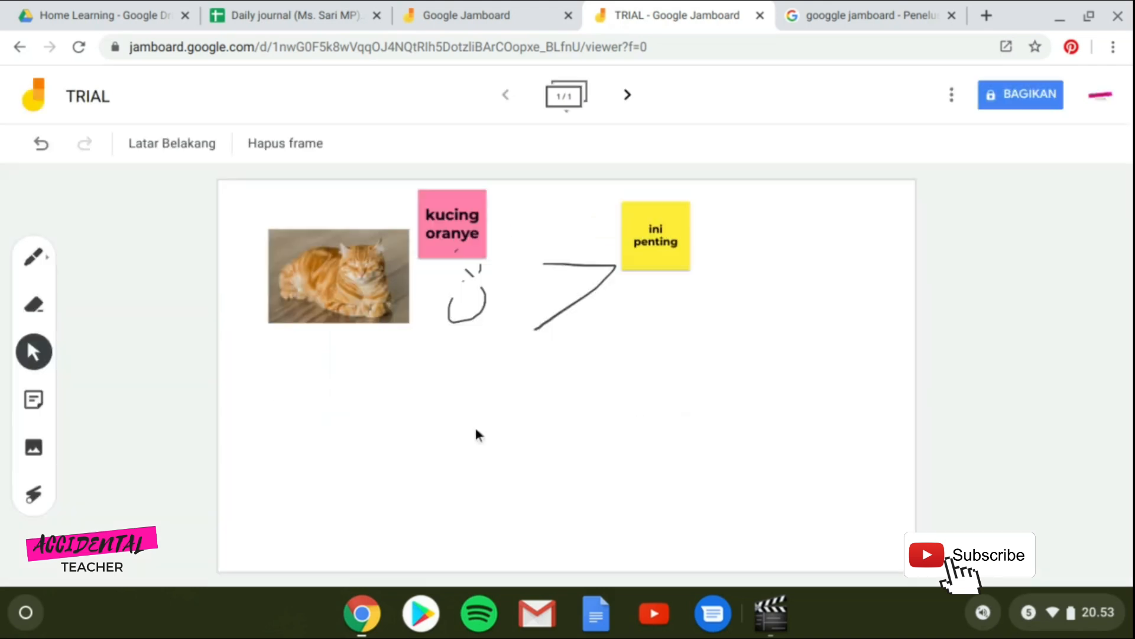
mouse_move(446, 239)
left_mouse_down()
mouse_move(426, 284)
mouse_move(309, 324)
mouse_move(308, 341)
left_mouse_up()
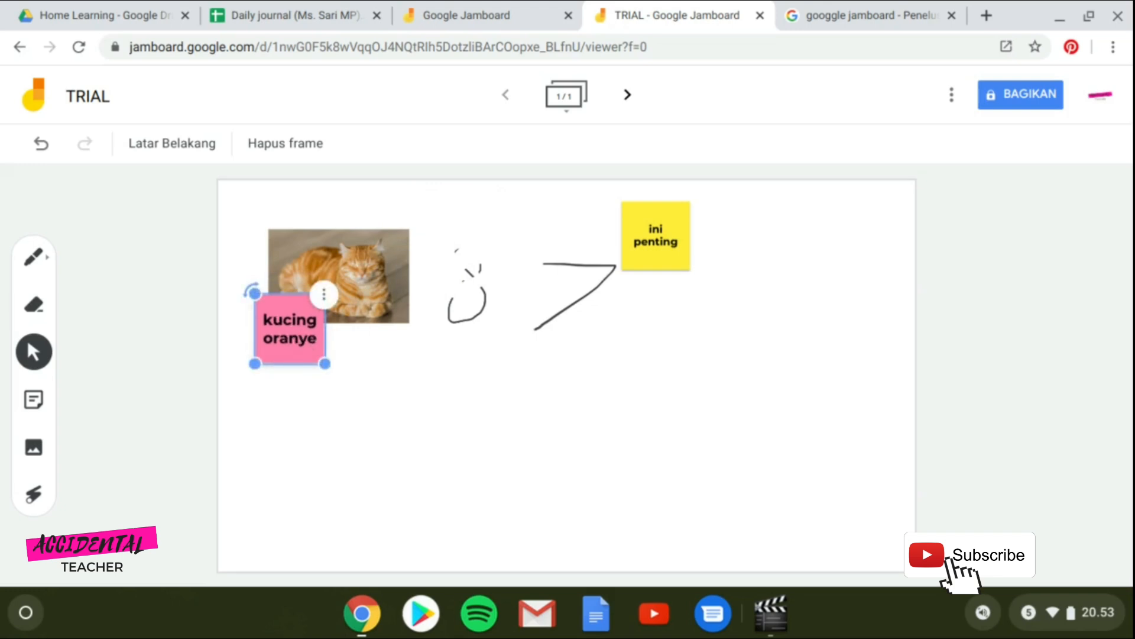
left_click(411, 411)
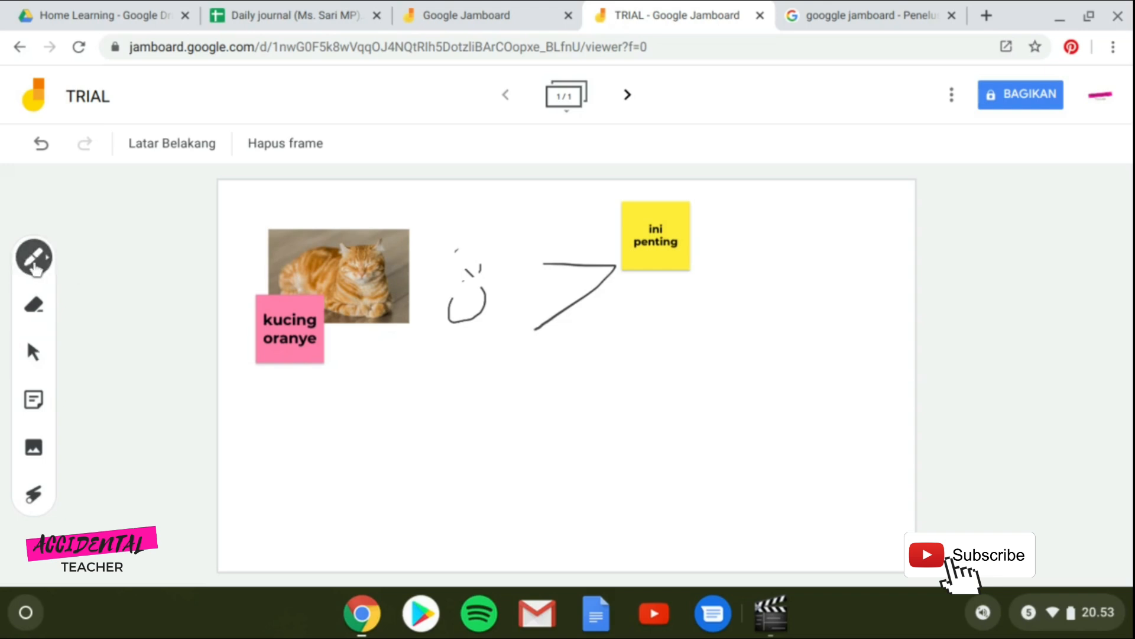
left_click(34, 500)
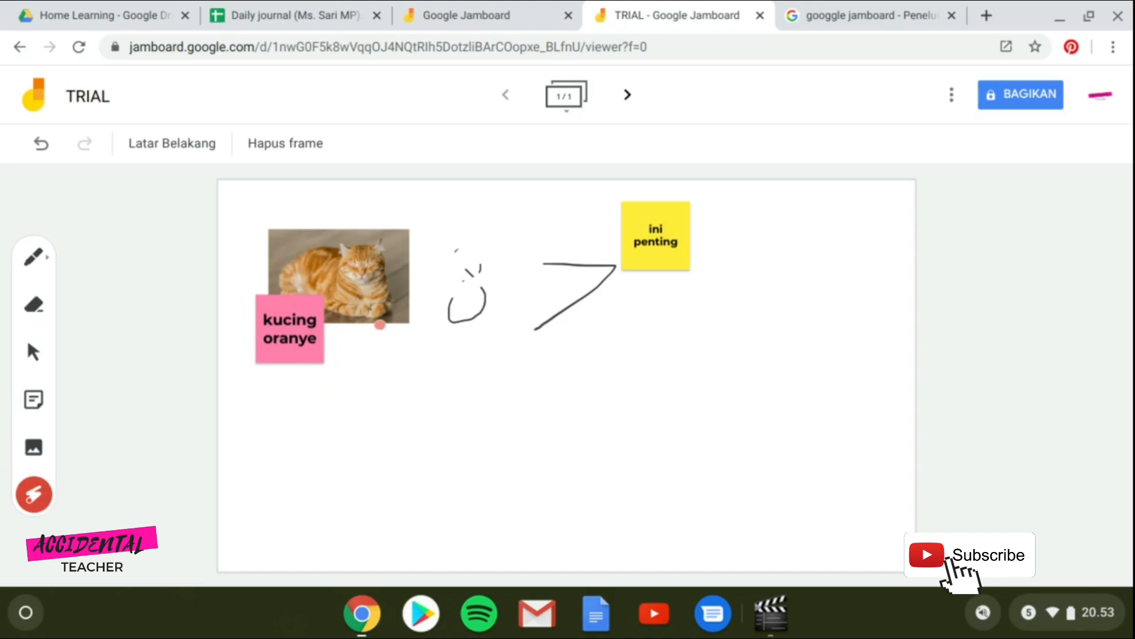
mouse_move(381, 226)
left_mouse_down()
mouse_move(220, 308)
mouse_move(391, 349)
mouse_move(417, 225)
mouse_move(423, 293)
left_mouse_up()
mouse_move(595, 243)
left_mouse_down()
mouse_move(584, 353)
mouse_move(609, 219)
left_mouse_up()
Change the frame background to the square grid (Persegi) pattern.
left_click(185, 151)
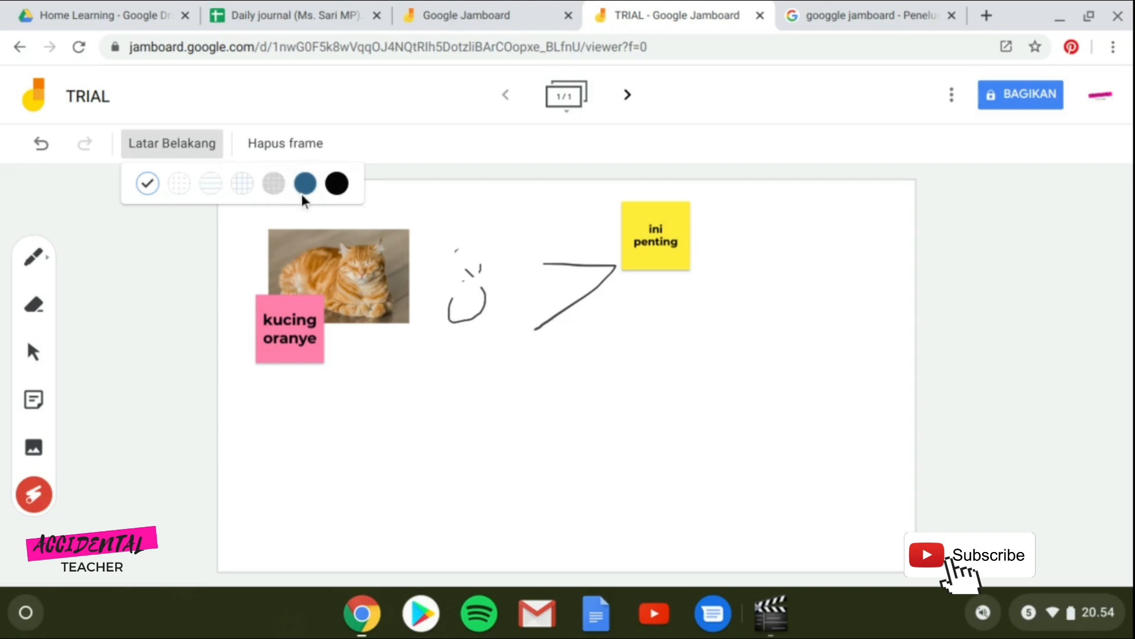
left_click(249, 189)
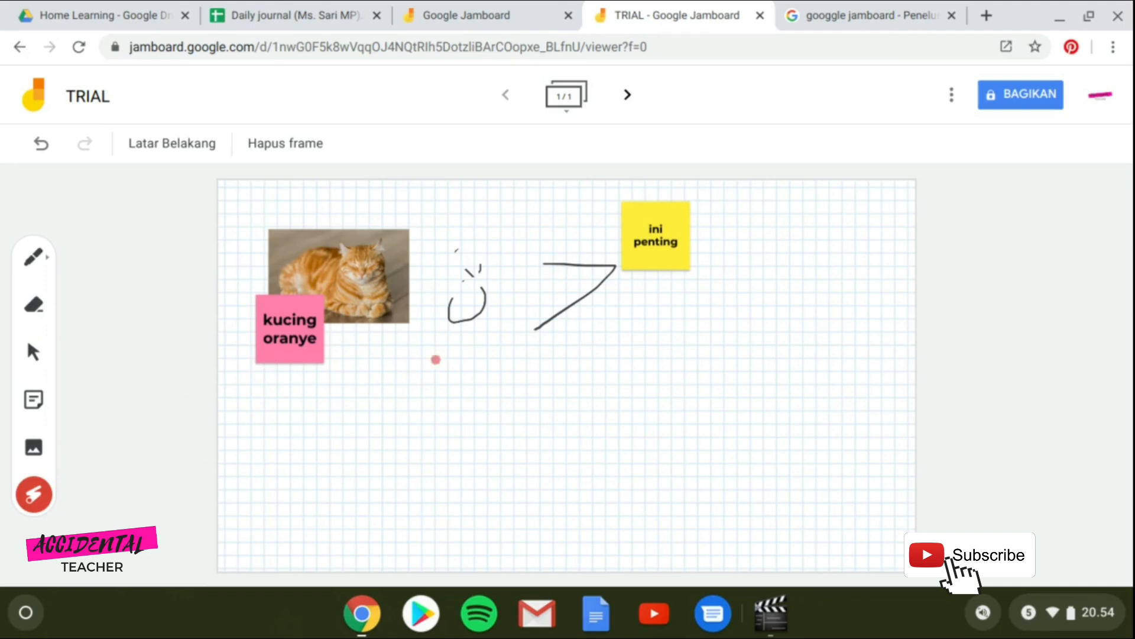
Add a second frame and handwrite '7 + 7 =' with the pen.
left_click(628, 96)
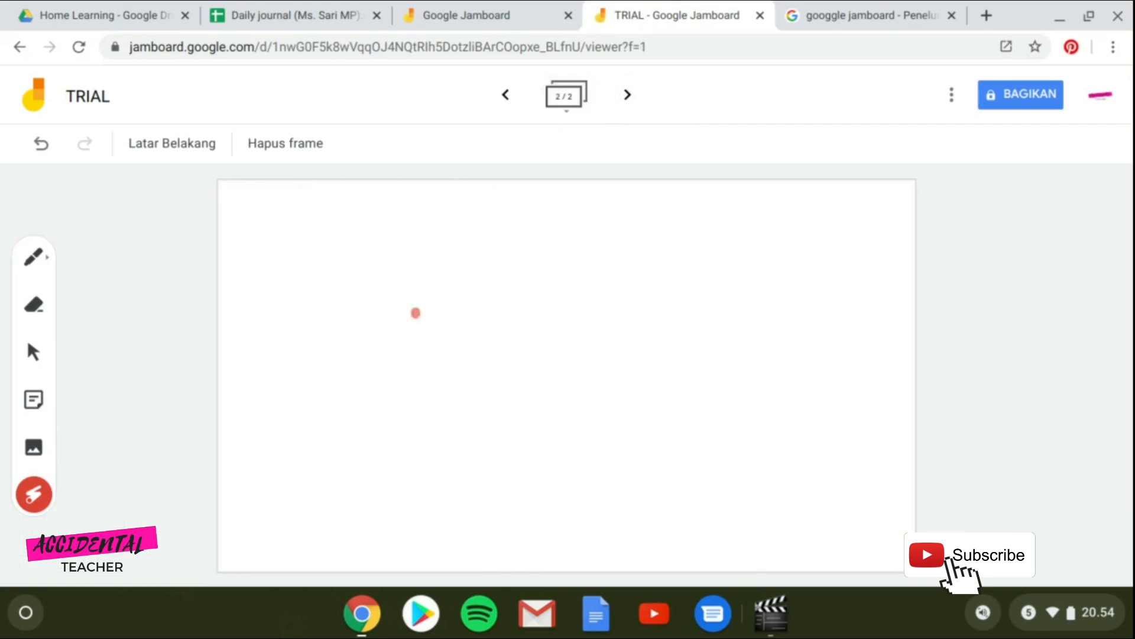
left_click(34, 258)
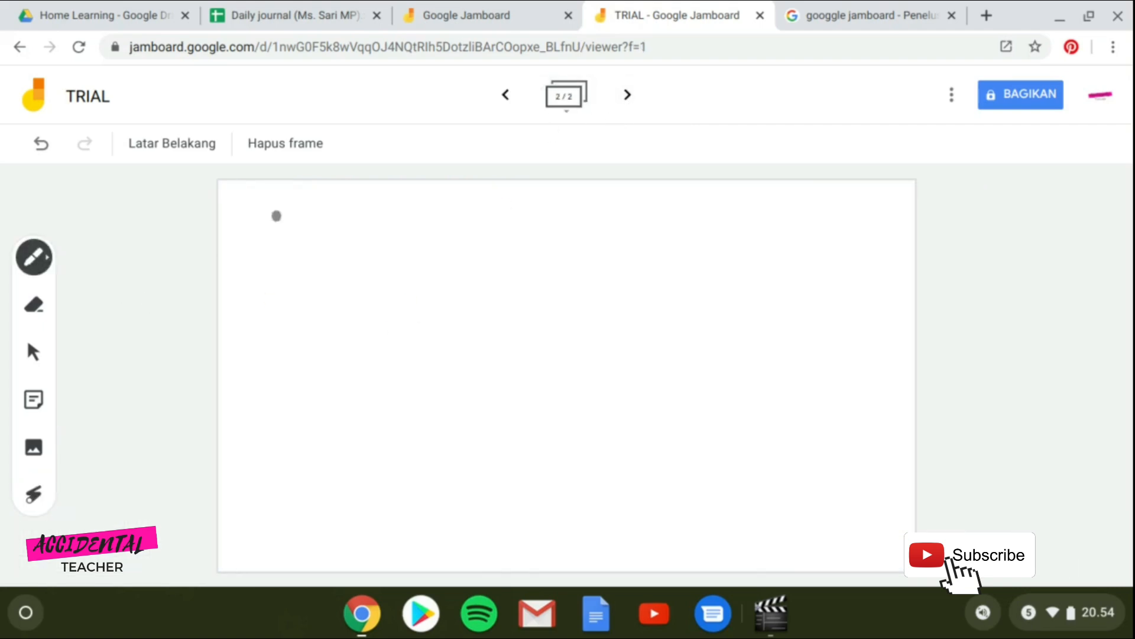
mouse_move(285, 216)
left_mouse_down()
mouse_move(299, 271)
mouse_move(288, 289)
left_mouse_up()
mouse_move(396, 229)
left_mouse_down()
mouse_move(386, 292)
mouse_move(408, 257)
left_mouse_up()
left_click_drag(452, 227, 483, 313)
mouse_move(578, 254)
left_mouse_down()
mouse_move(622, 253)
mouse_move(640, 274)
left_mouse_up()
Switch the pen colour to yellow and write the answer 14.
left_click(47, 269)
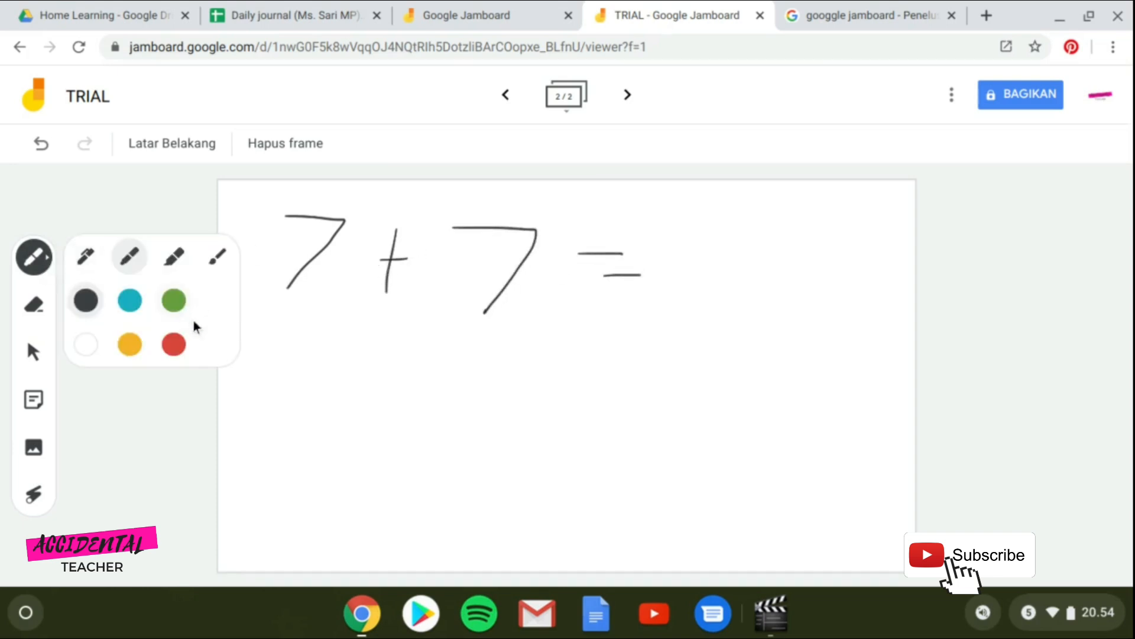
left_click(136, 345)
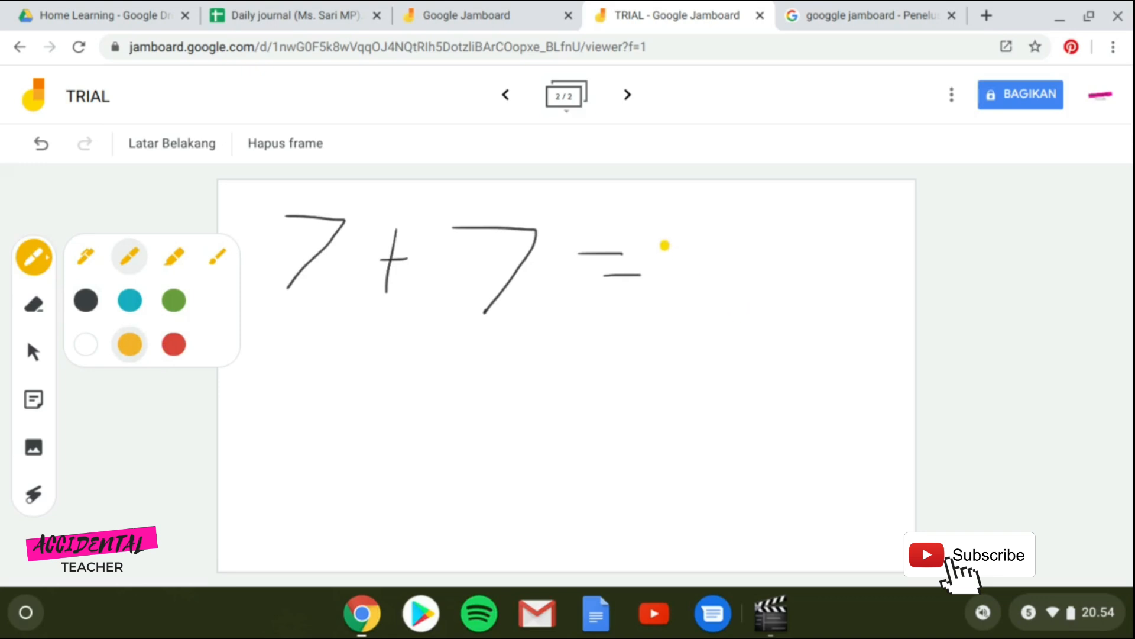
left_click_drag(662, 241, 660, 328)
left_click_drag(713, 237, 702, 344)
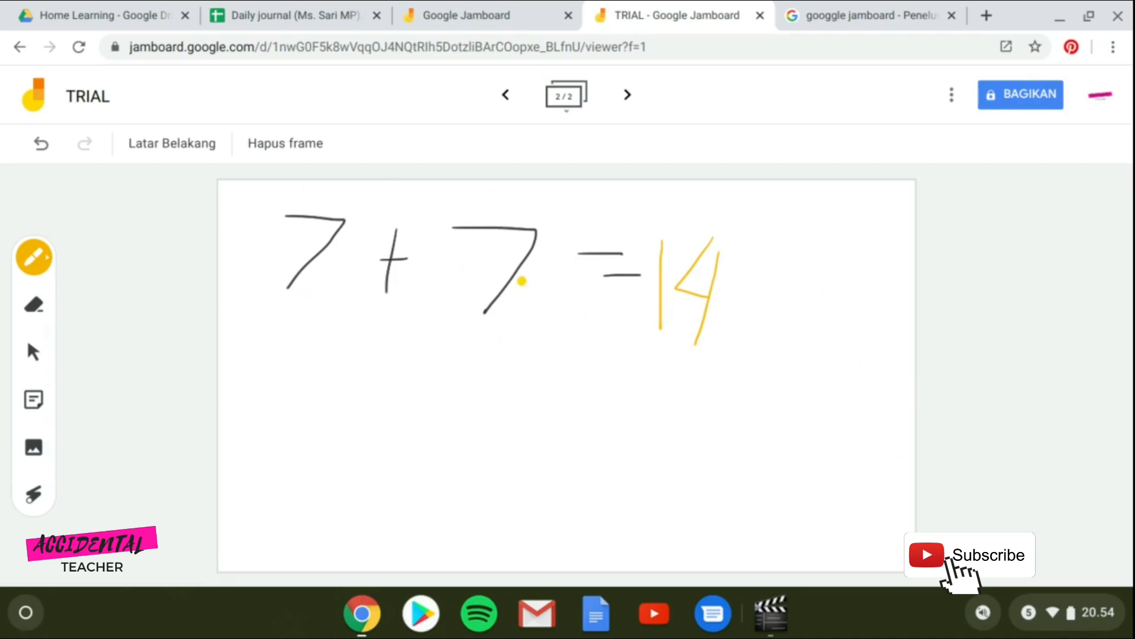
Clear the 7+7=14 drawing from frame 2, then return to the first grid frame.
left_click(506, 96)
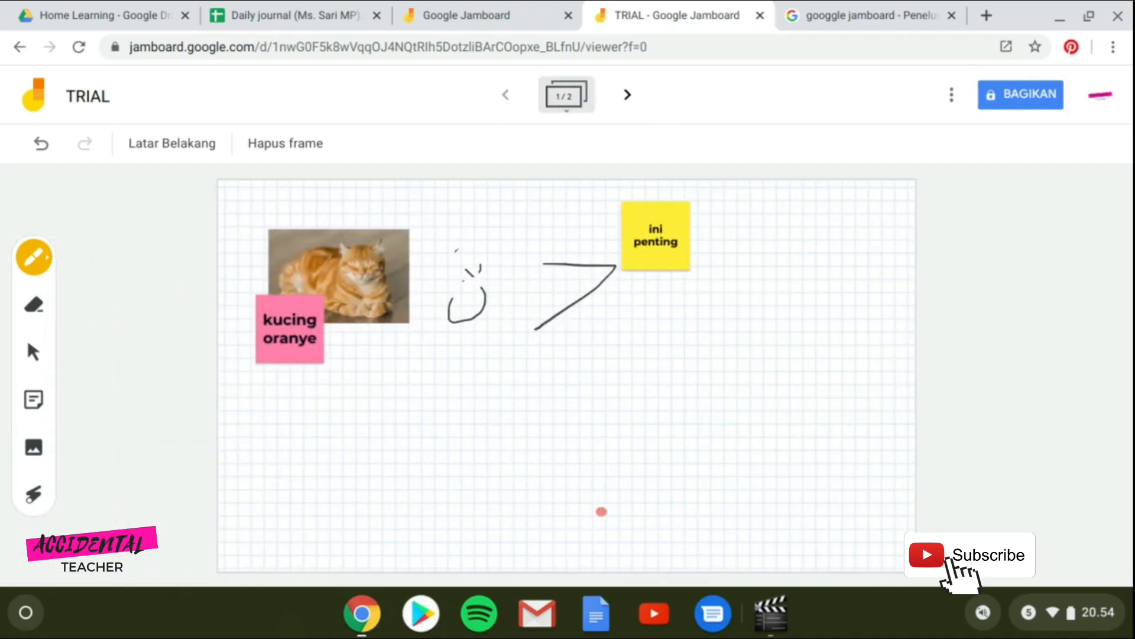
left_click(629, 96)
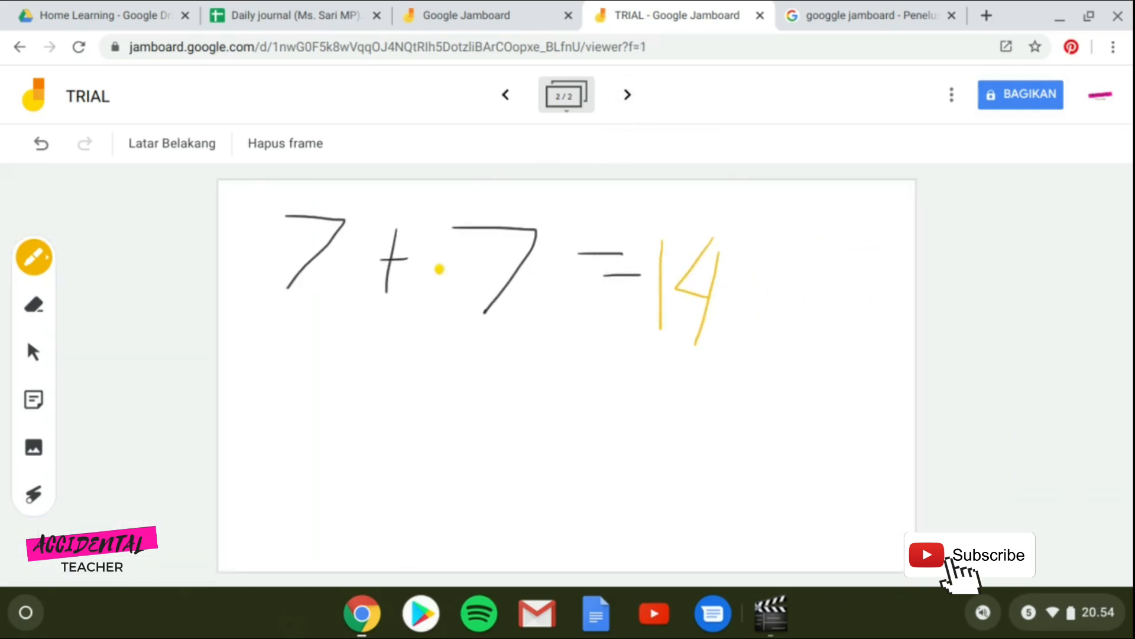
left_click(263, 143)
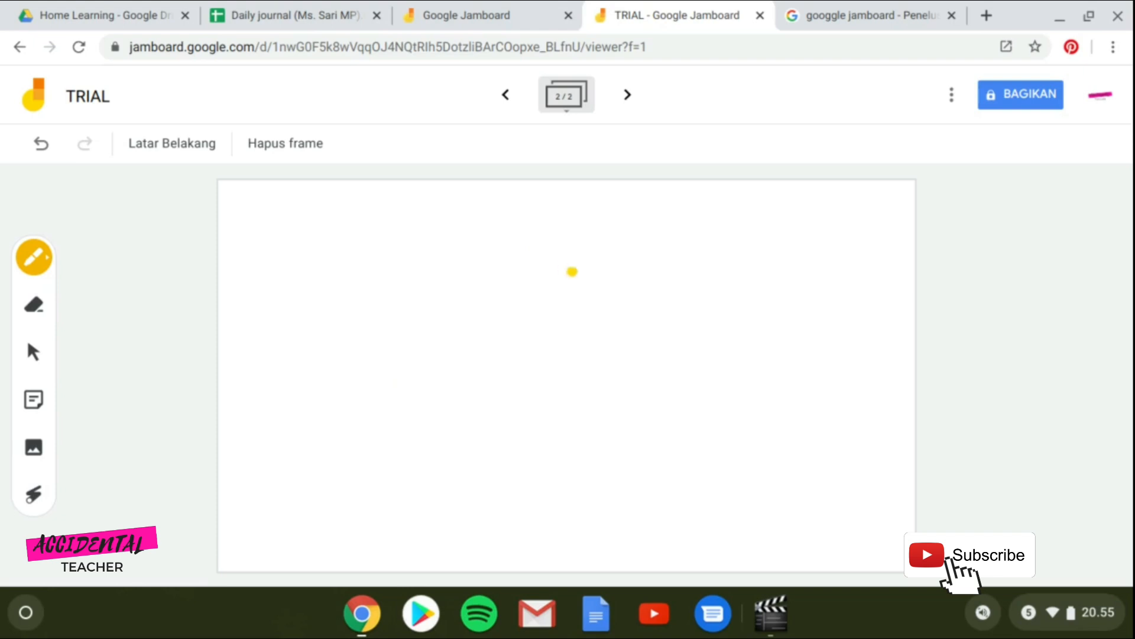
left_click(504, 103)
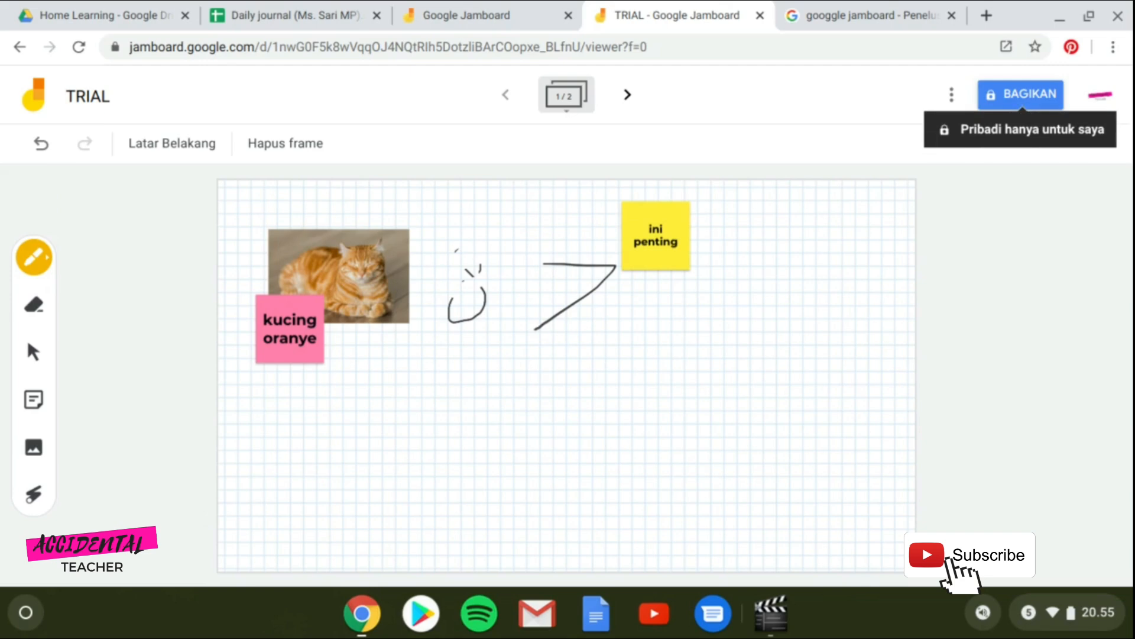
Open the TRIAL jam's sharing settings and then its Berbagi link options.
left_click(1020, 94)
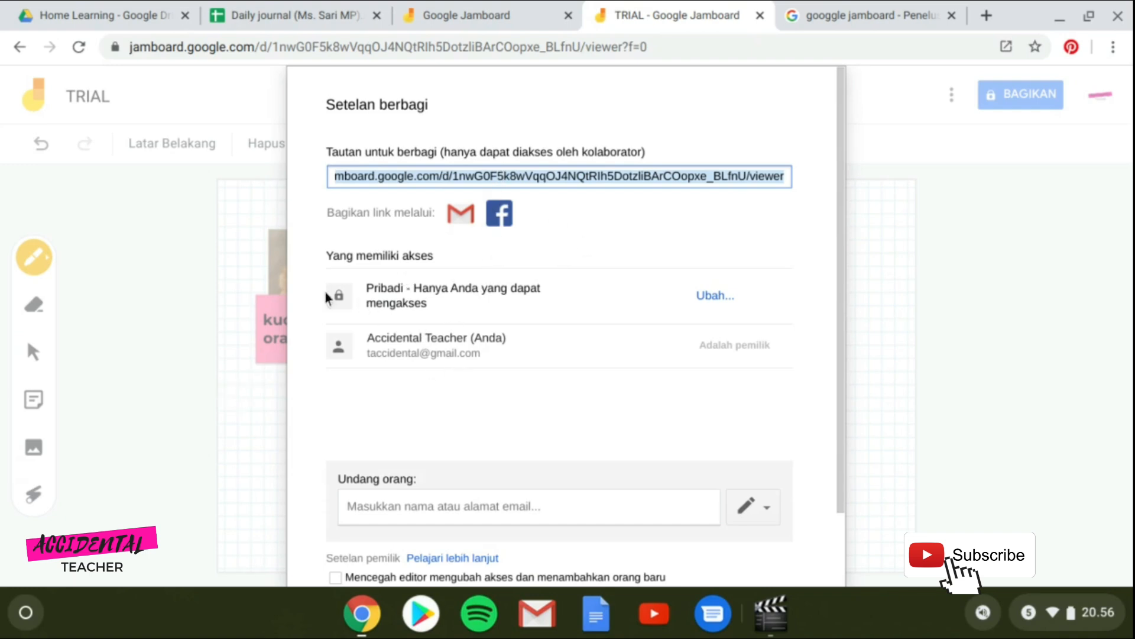
left_click(710, 299)
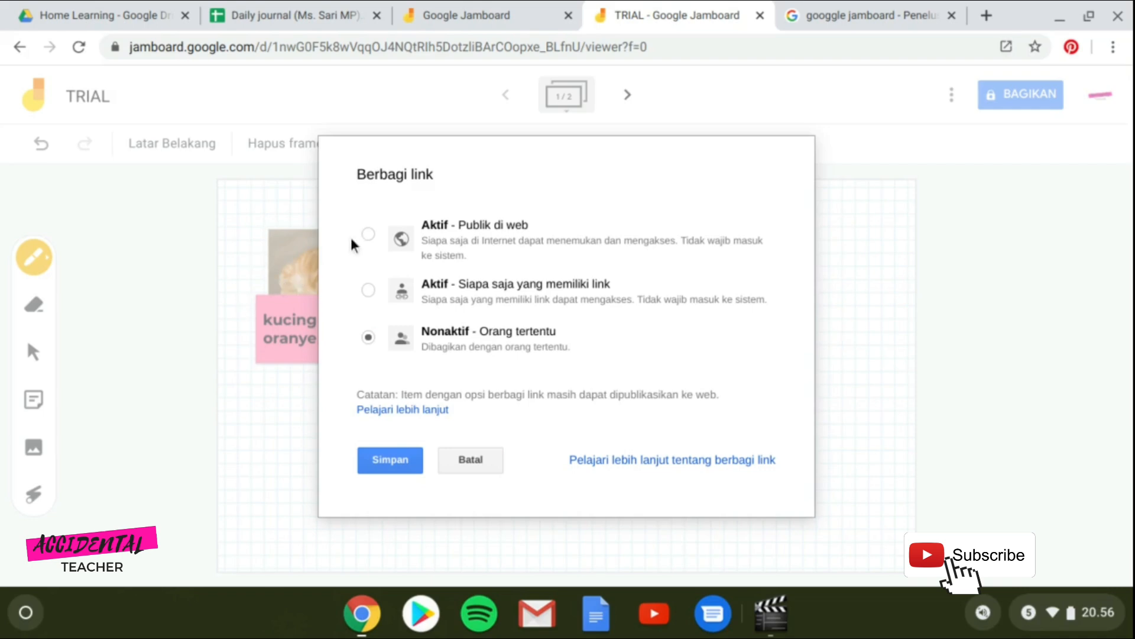
Set link sharing to Aktif – Siapa saja yang memiliki link, keep Dapat melihat, and save.
left_click(369, 234)
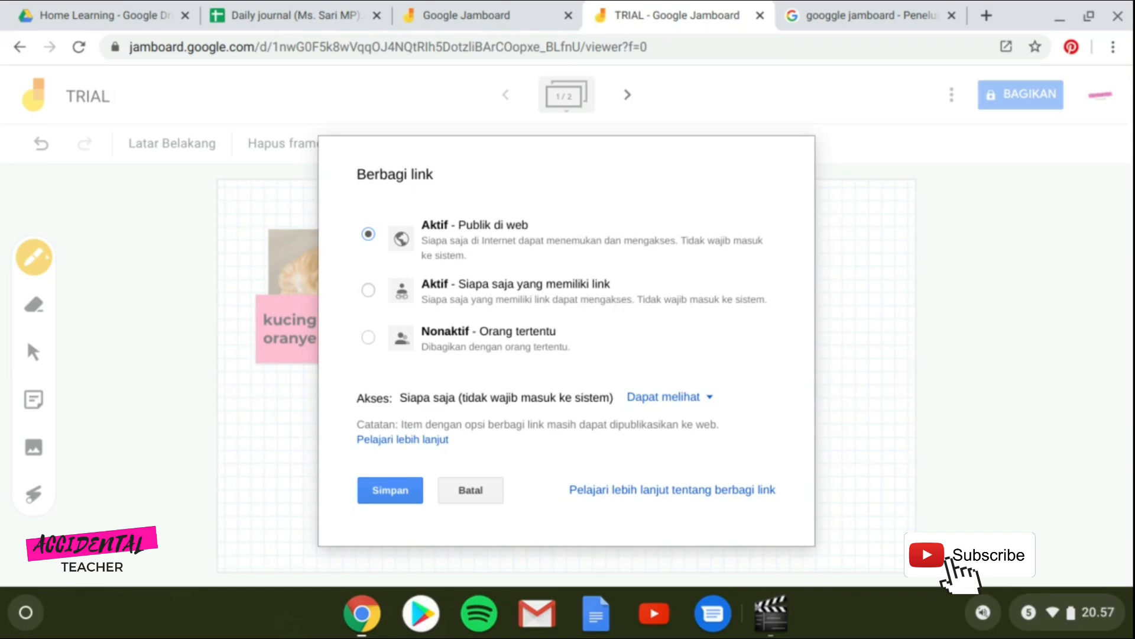
left_click(368, 290)
left_click(368, 337)
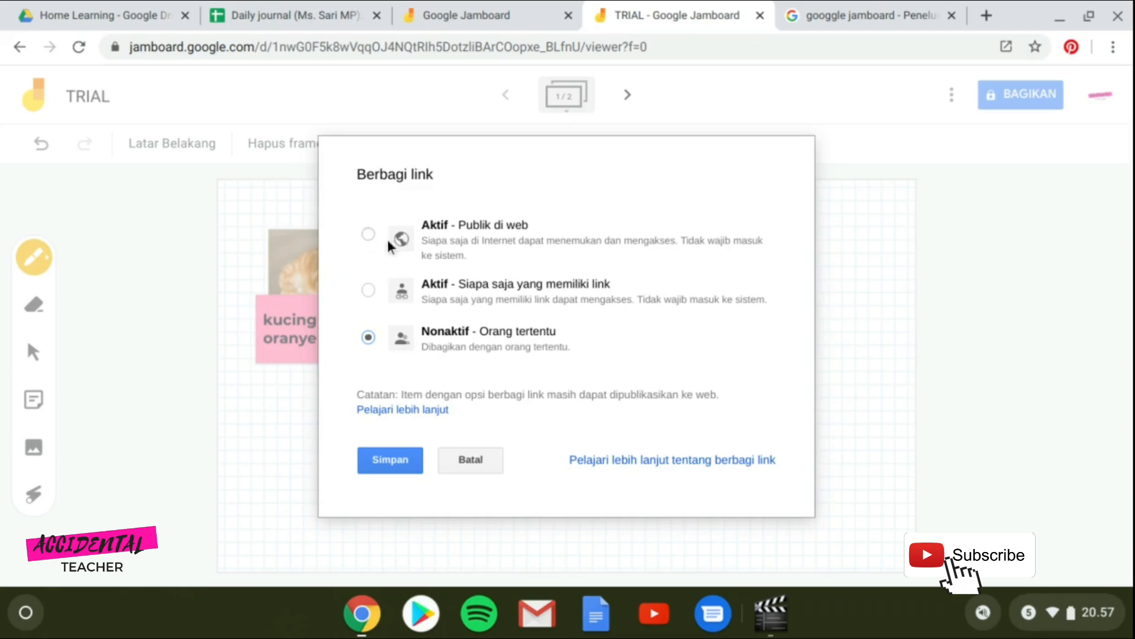
left_click(368, 290)
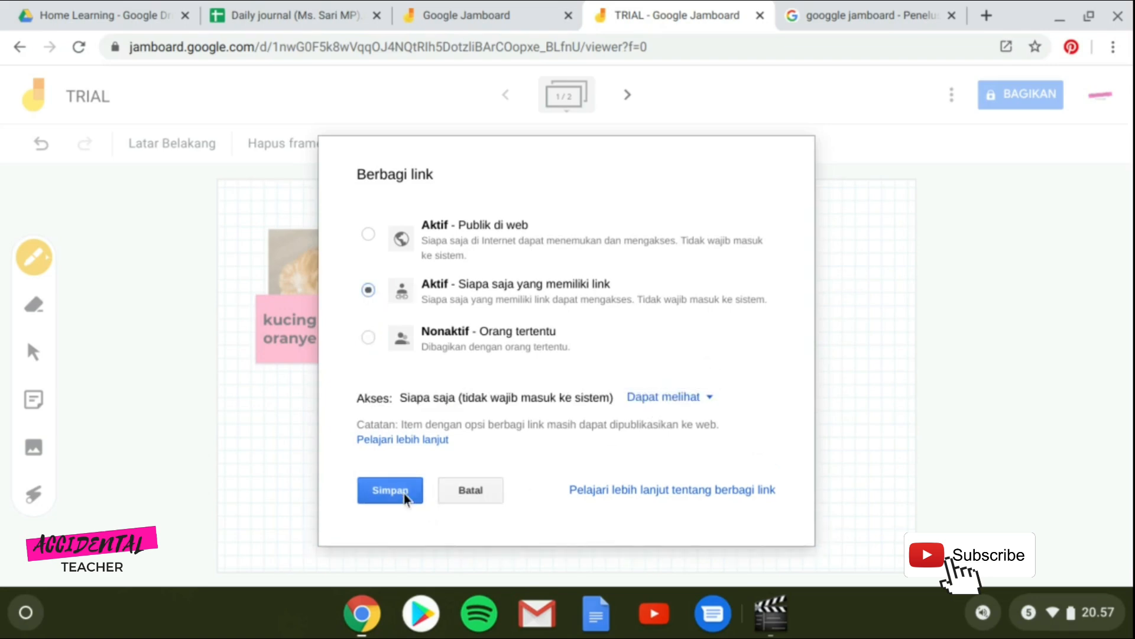
left_click(678, 399)
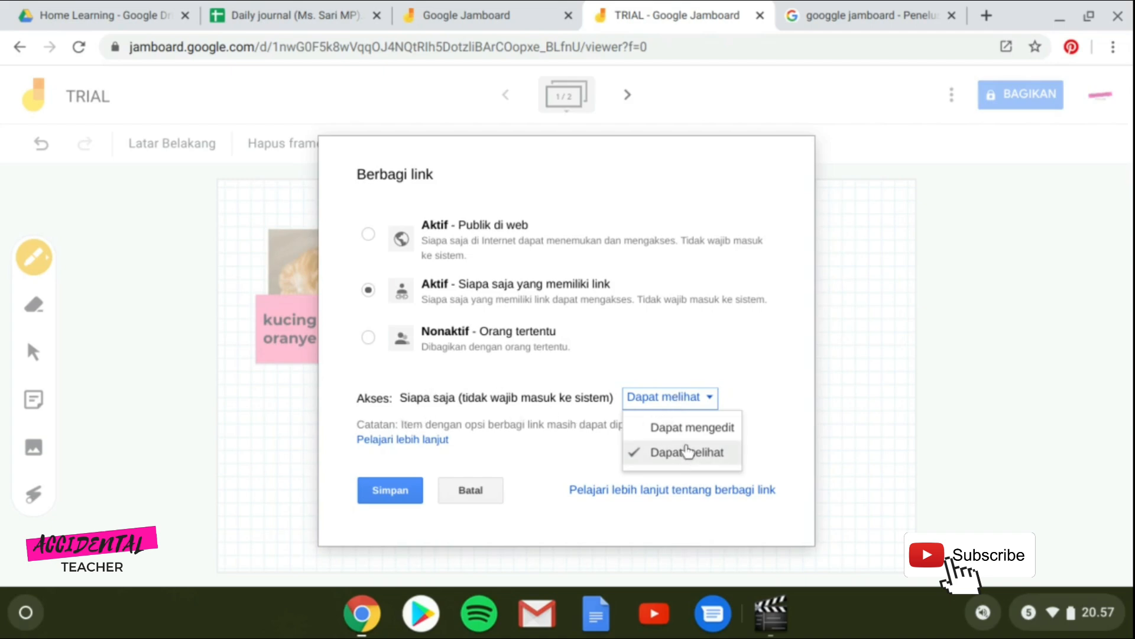
left_click(414, 493)
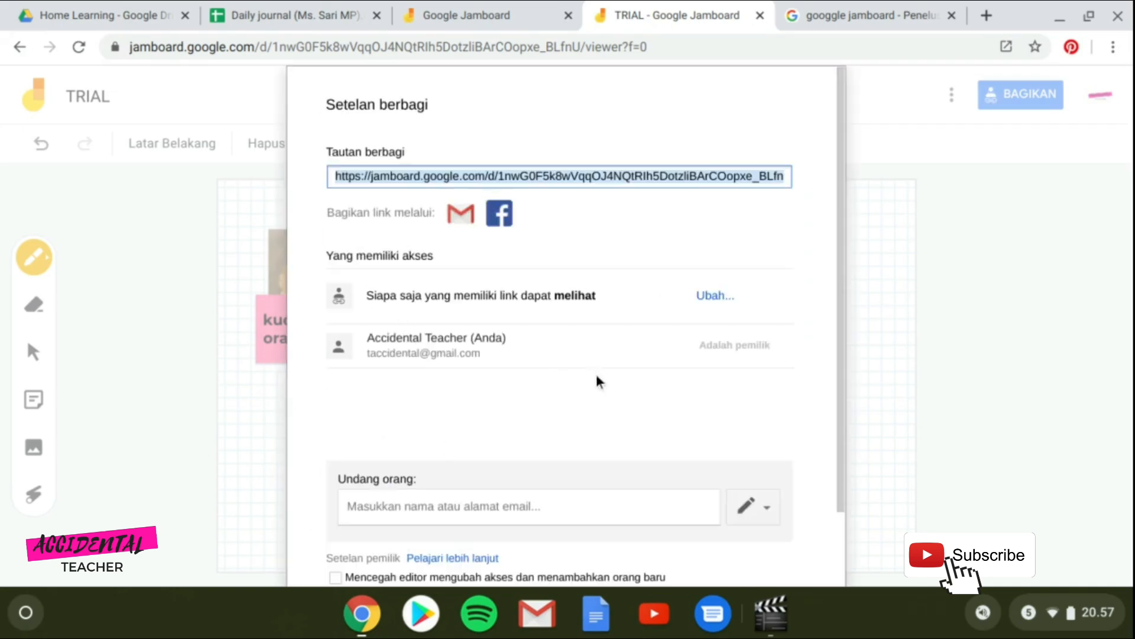
Enter the collaborator's e-mail address under Undang orang and keep Dapat mengedit permission.
scroll(597, 378, "down", 2)
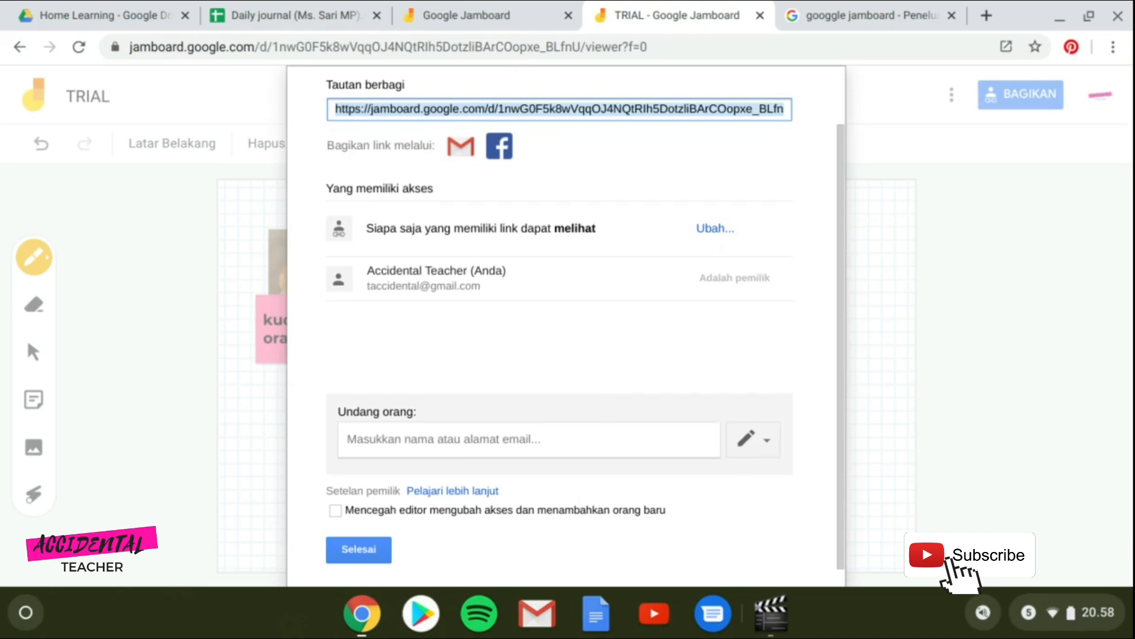
left_click(585, 432)
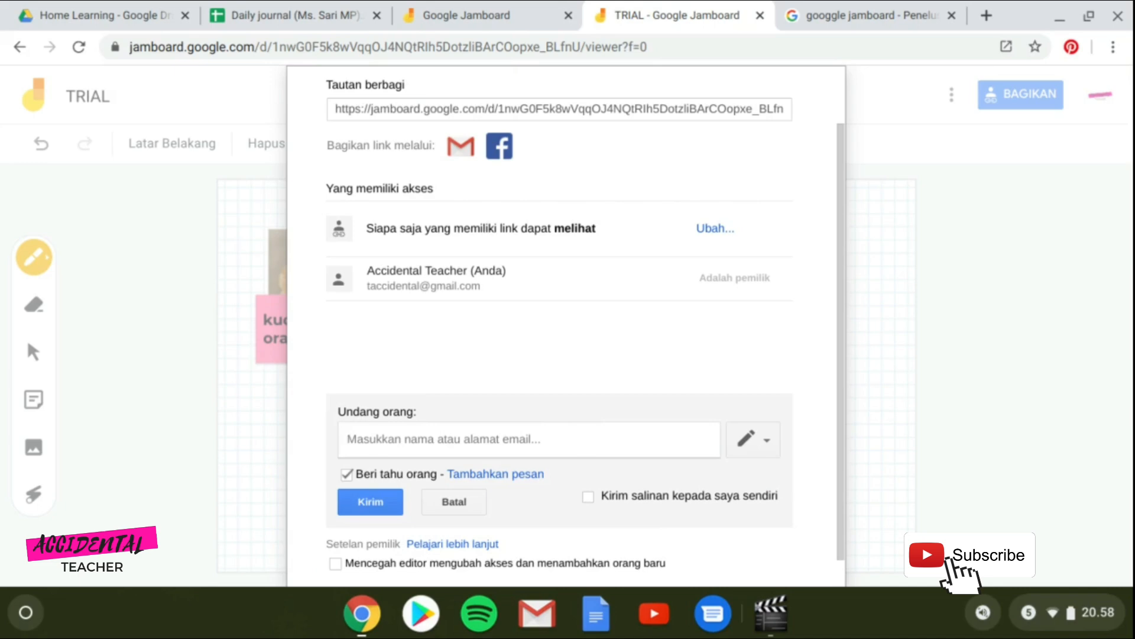
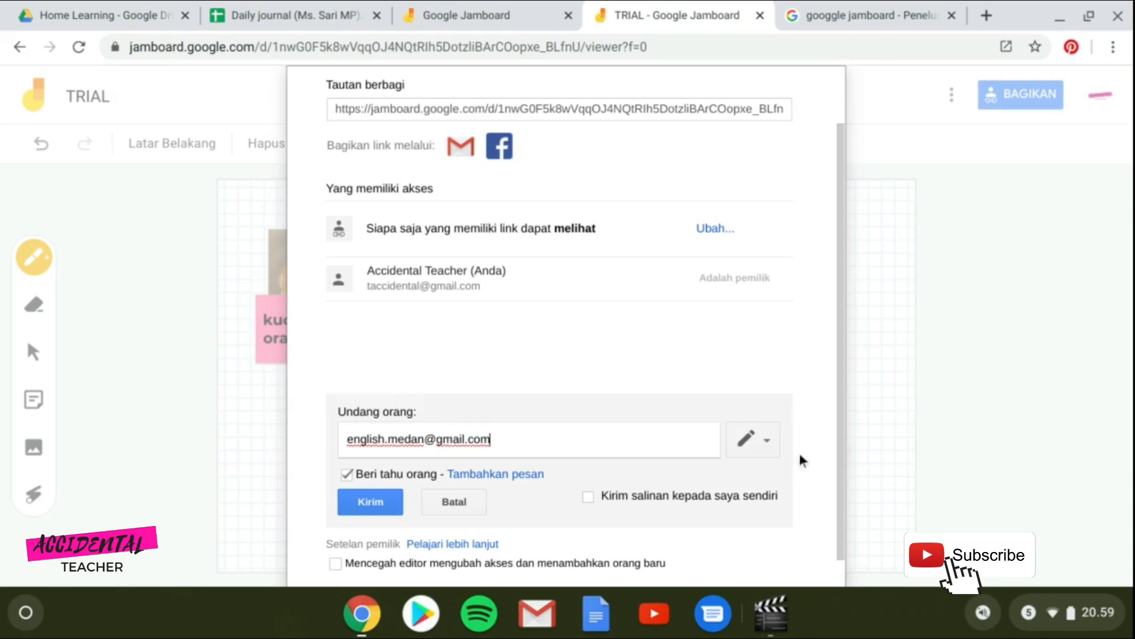
left_click(772, 445)
left_click(750, 479)
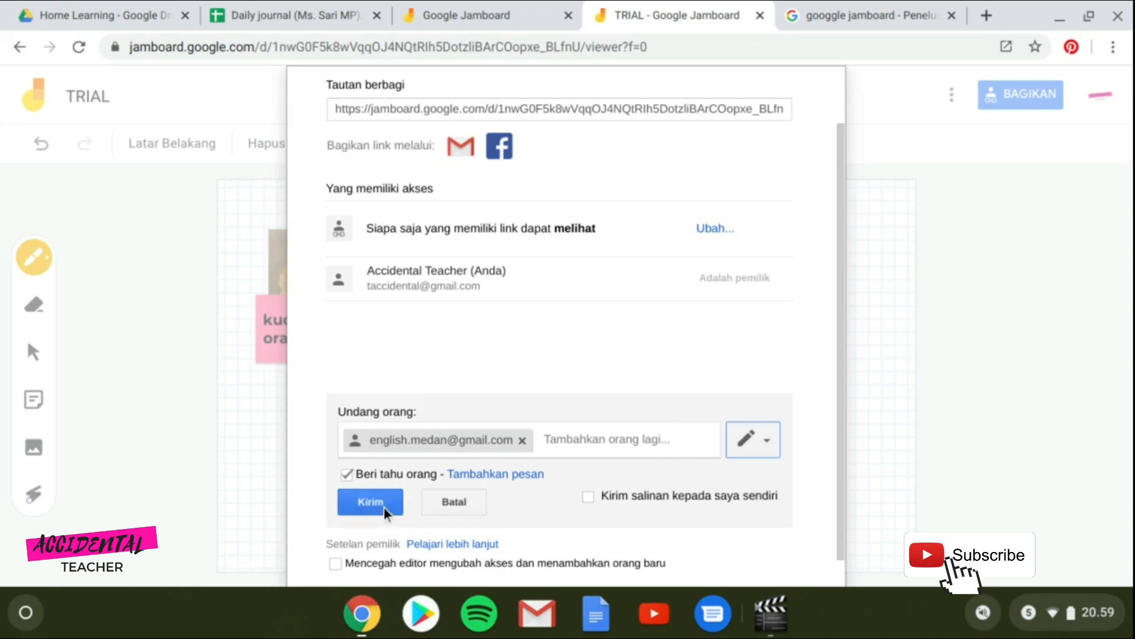
scroll(556, 339, "down", 1)
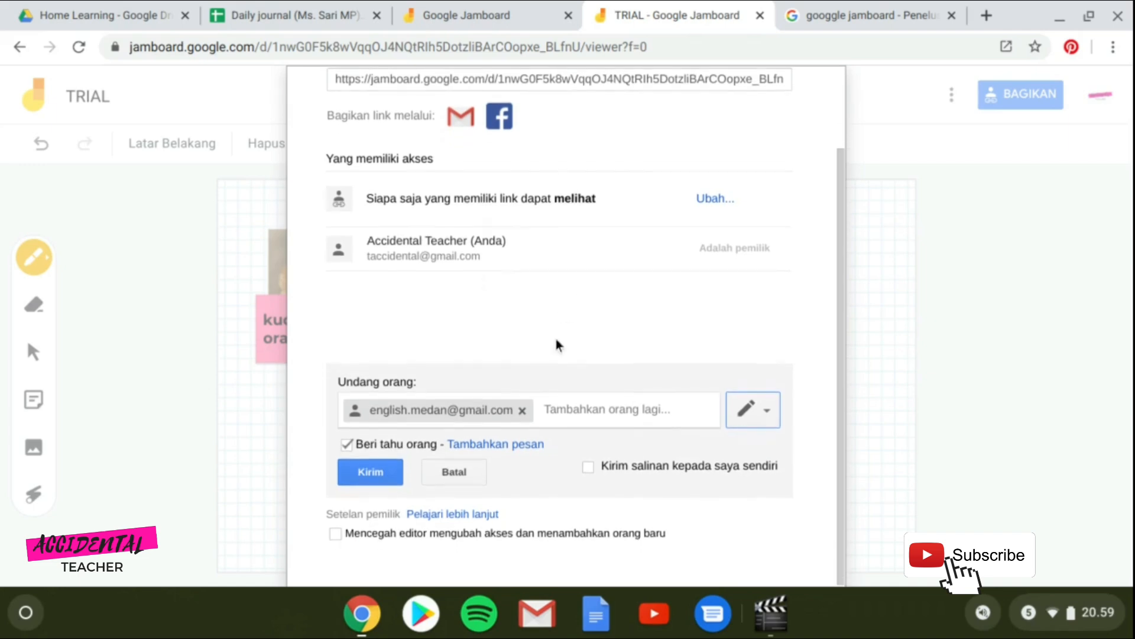
scroll(556, 340, "up", 2)
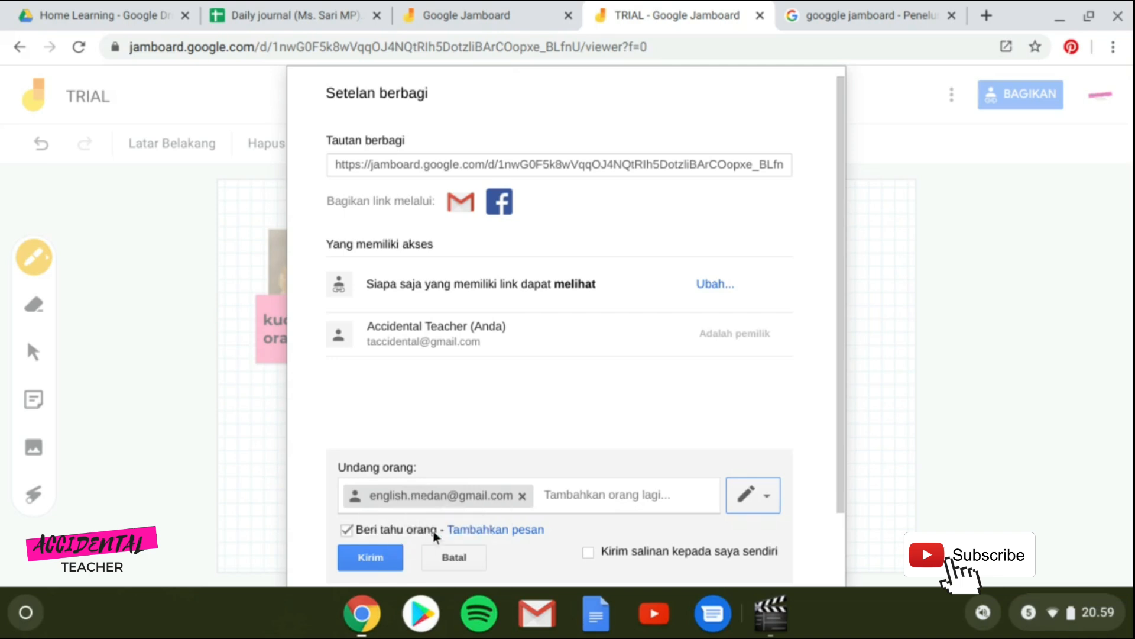
Send the edit invitation with Kirim, then close Setelan berbagi with Selesai.
left_click(378, 557)
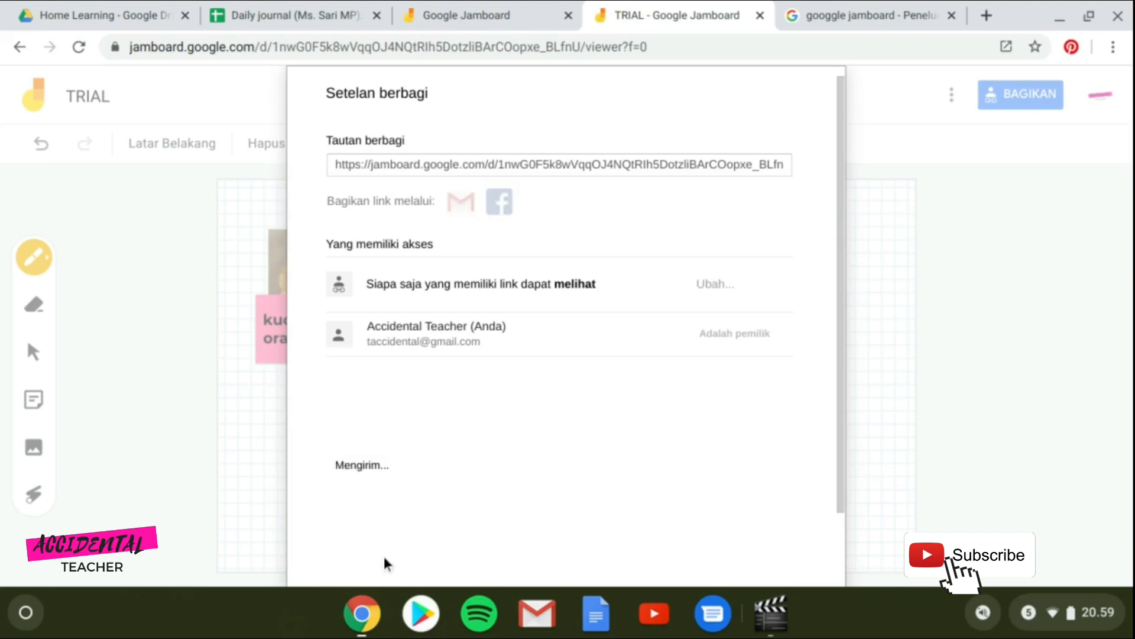
scroll(593, 435, "down", 2)
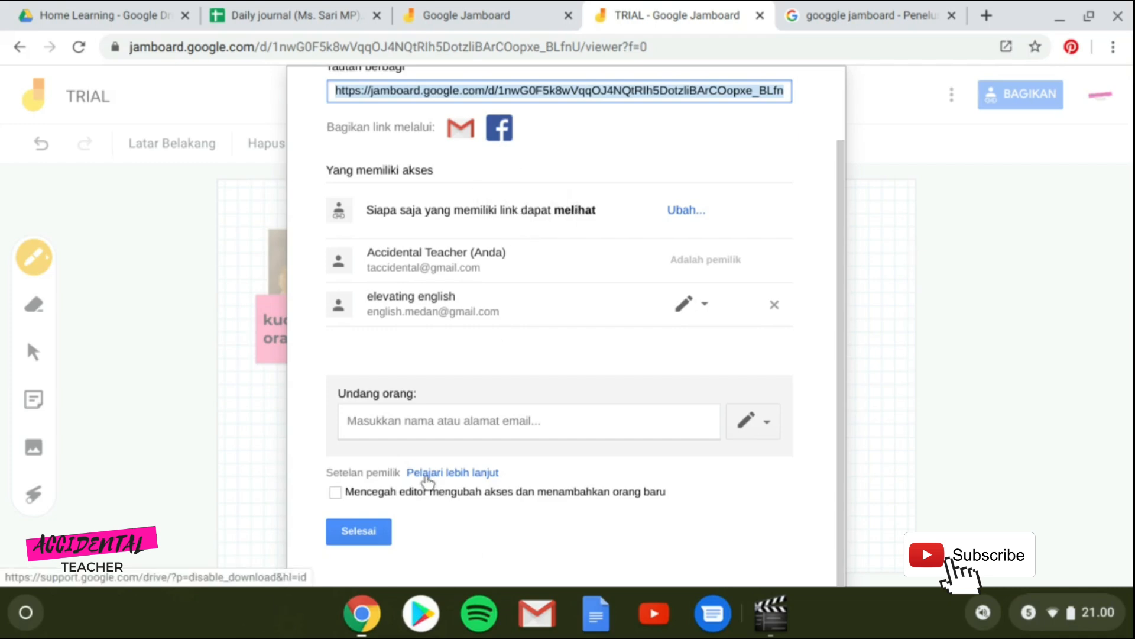
left_click(382, 538)
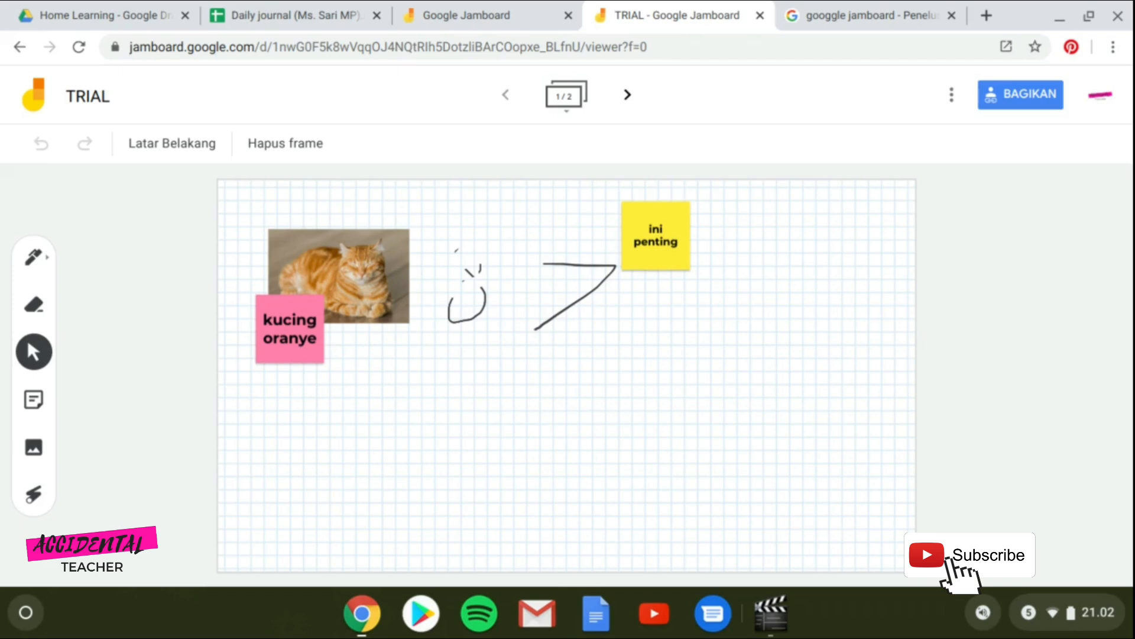
left_click(953, 98)
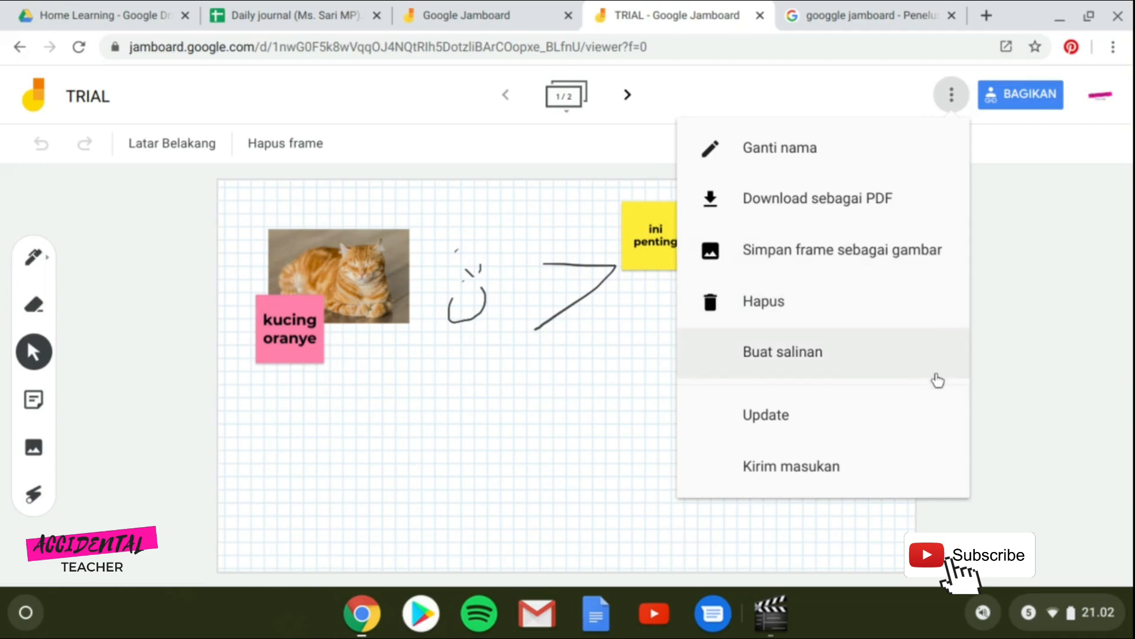
left_click(529, 427)
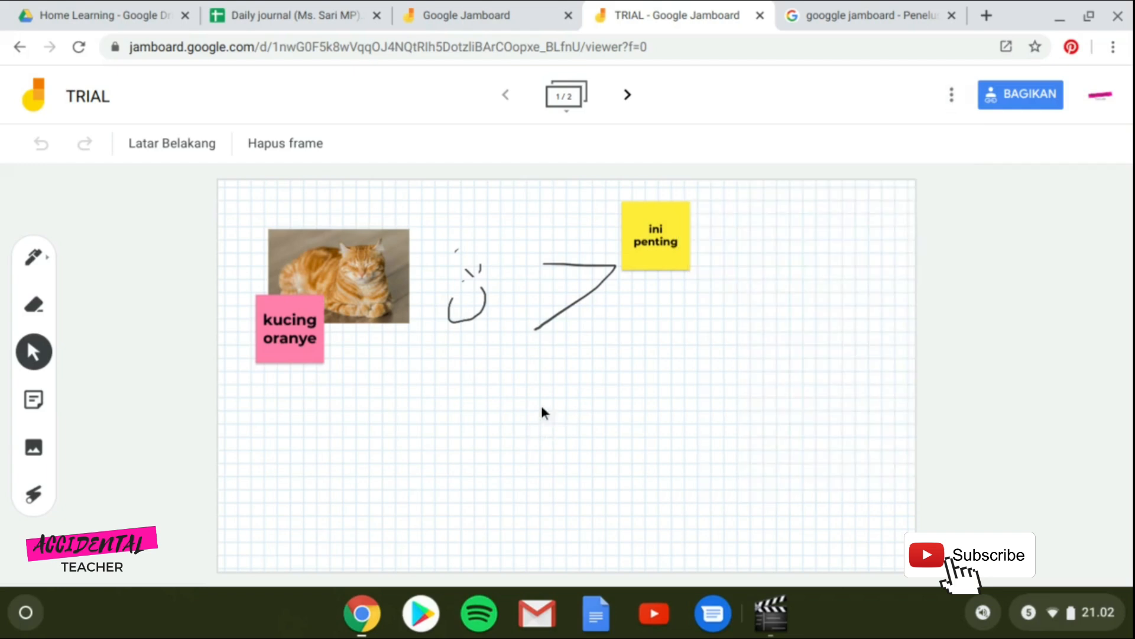